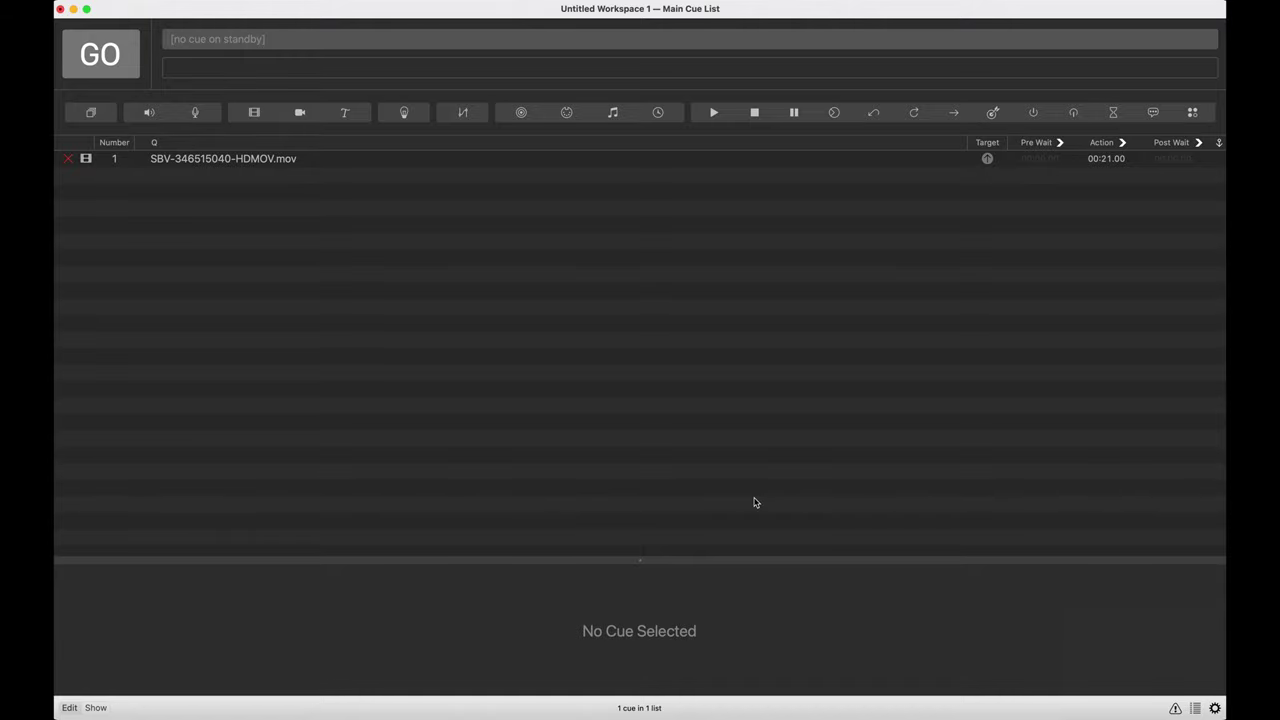
# Select the video cue in the cue list, then clear the selection.
pyautogui.click(310, 158)
pyautogui.click(336, 234)
# Open workspace Settings, look at General, then return to Video and select Surface 1.
pyautogui.click(1215, 708)
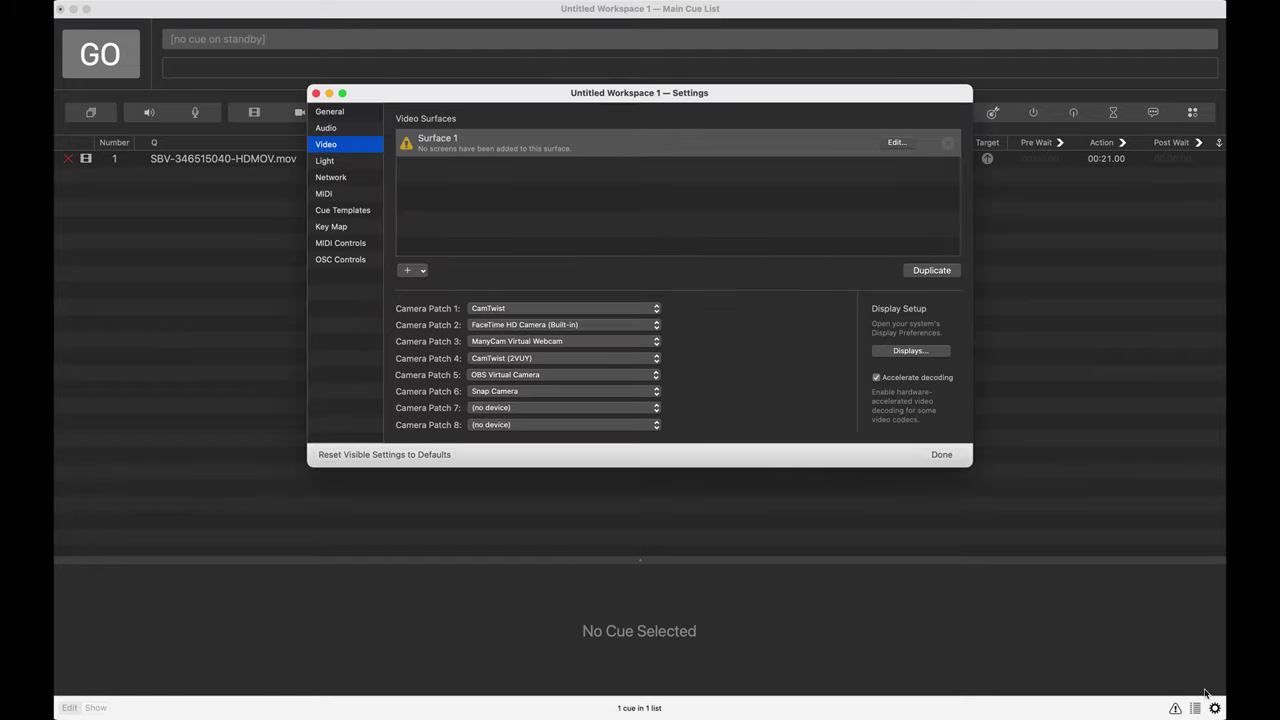
pyautogui.click(345, 112)
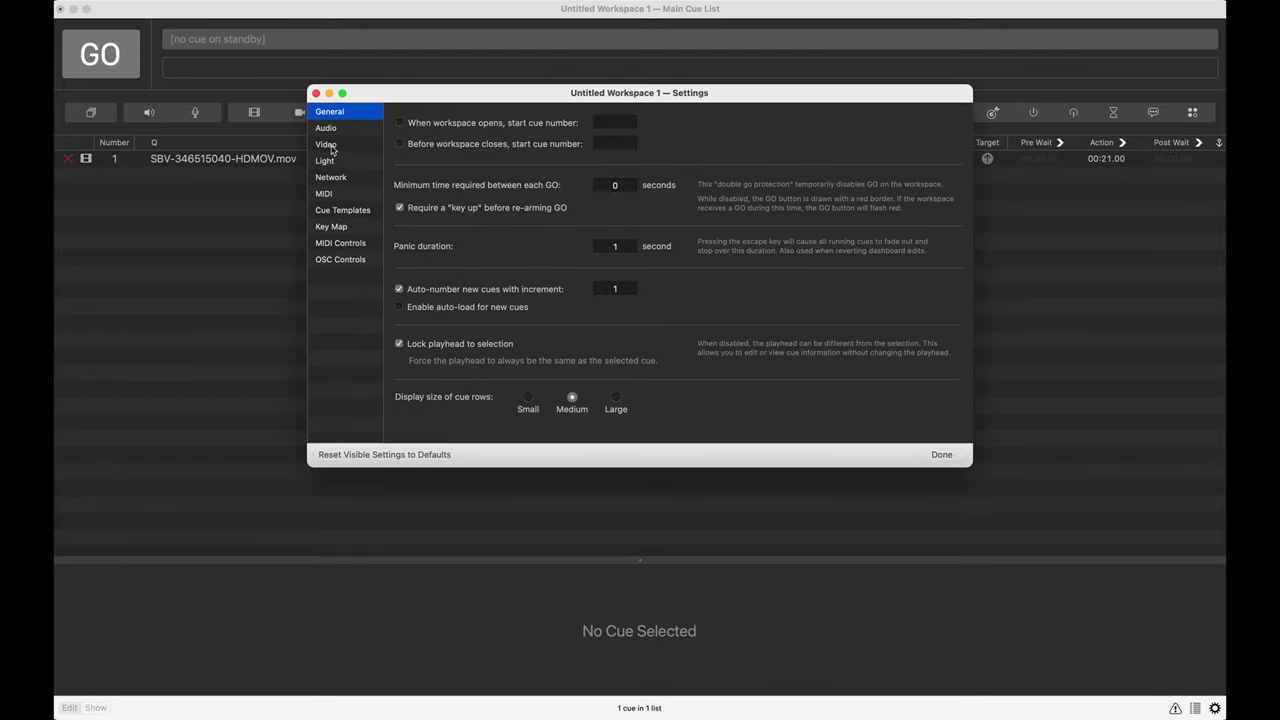
pyautogui.click(328, 145)
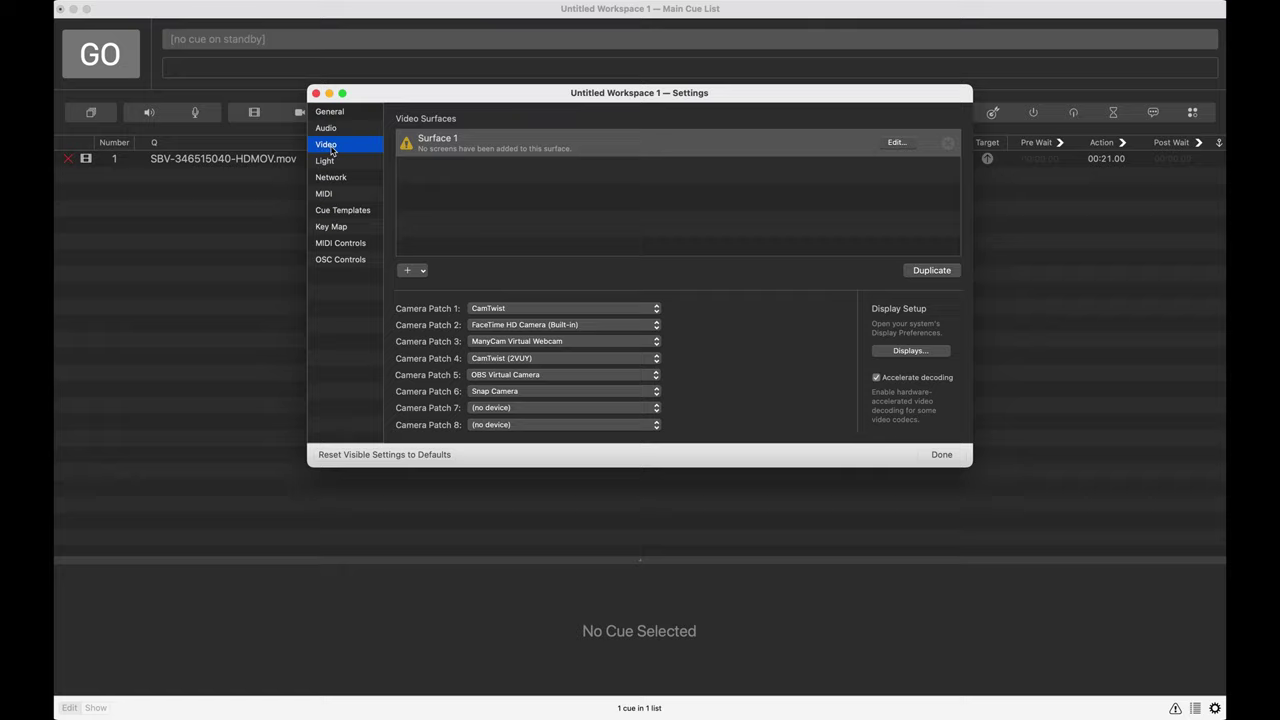
pyautogui.click(716, 156)
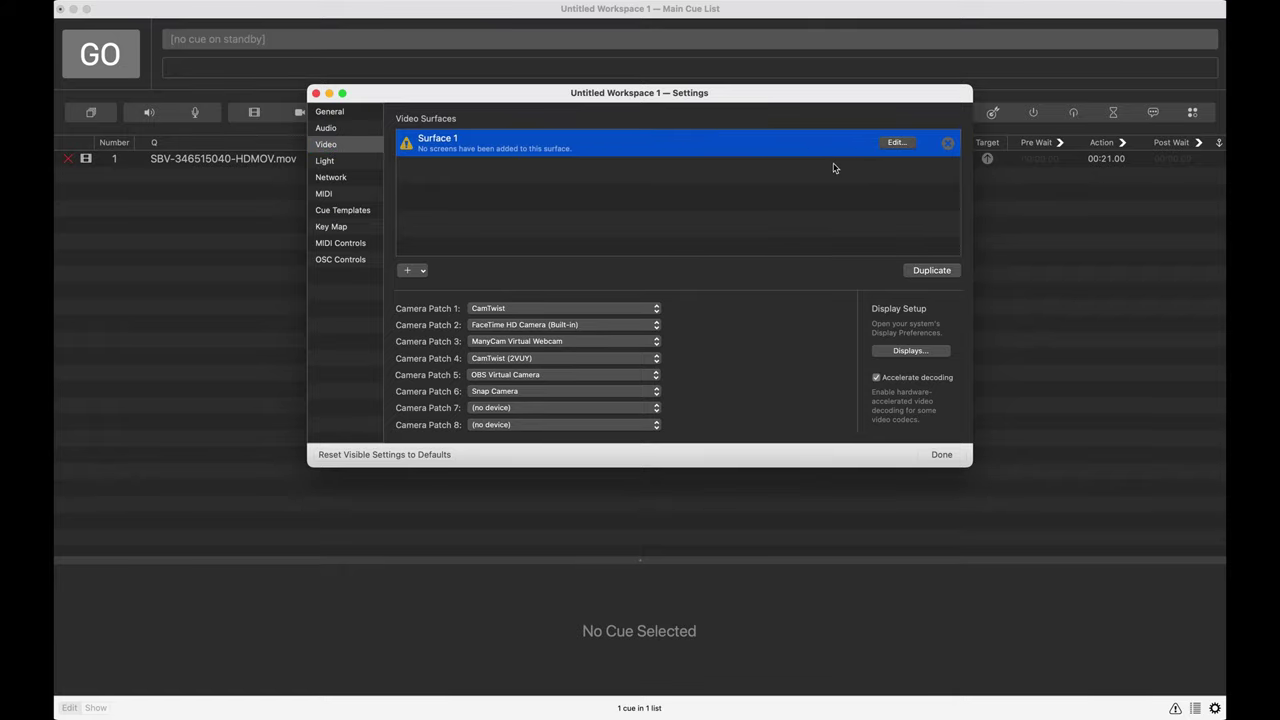
pyautogui.click(895, 143)
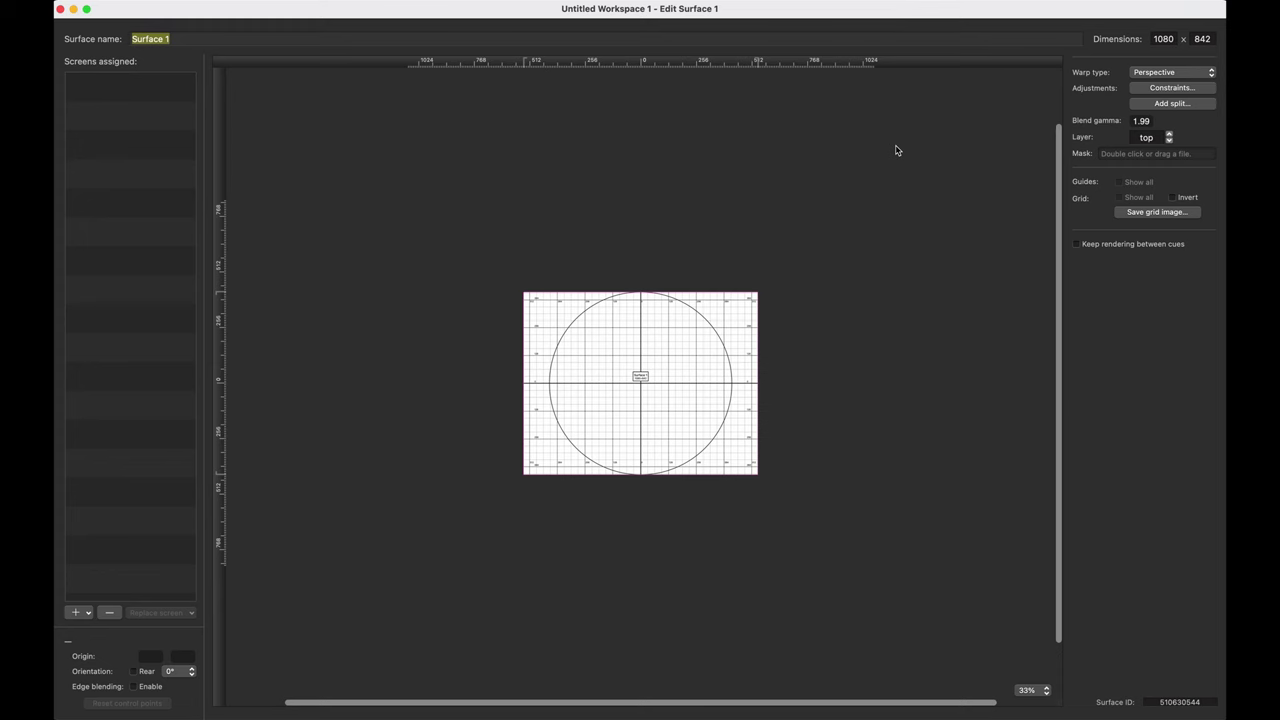
pyautogui.doubleClick(1166, 38)
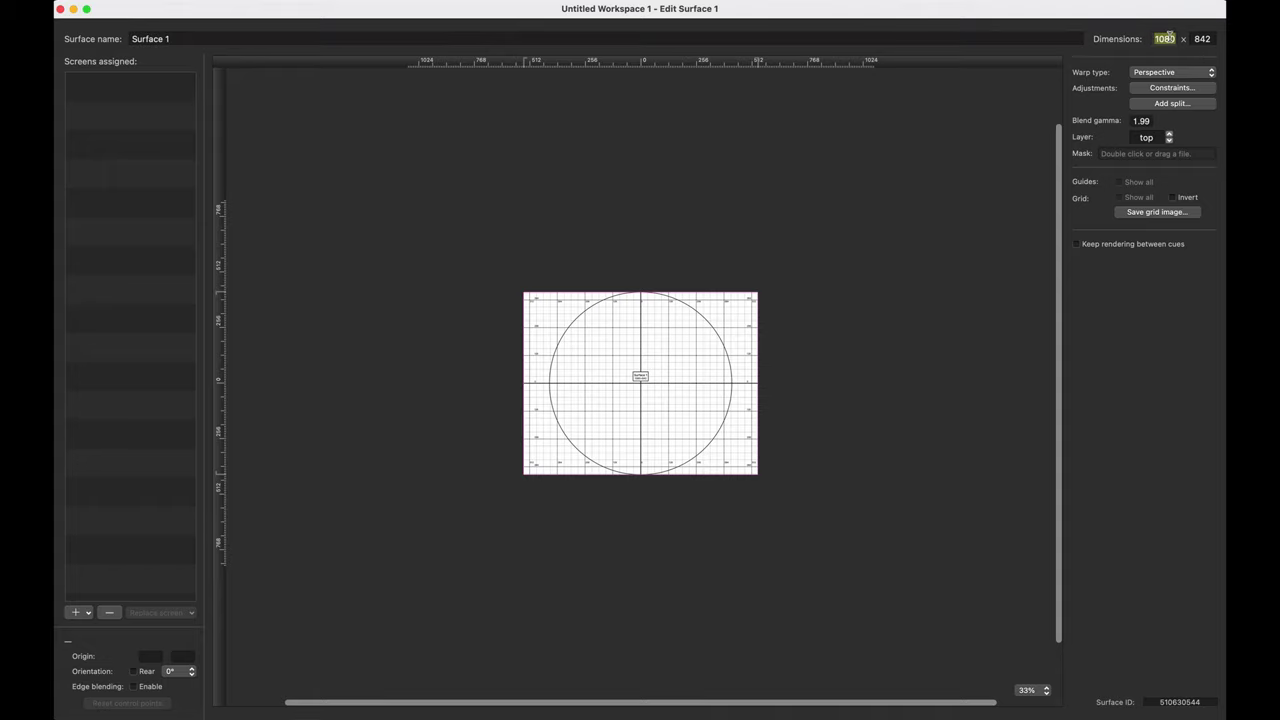
pyautogui.doubleClick(1196, 38)
pyautogui.click(1172, 42)
# Assign an Optoma 1080P screen to Surface 1, reselect it, and disable its edge blending.
pyautogui.click(79, 613)
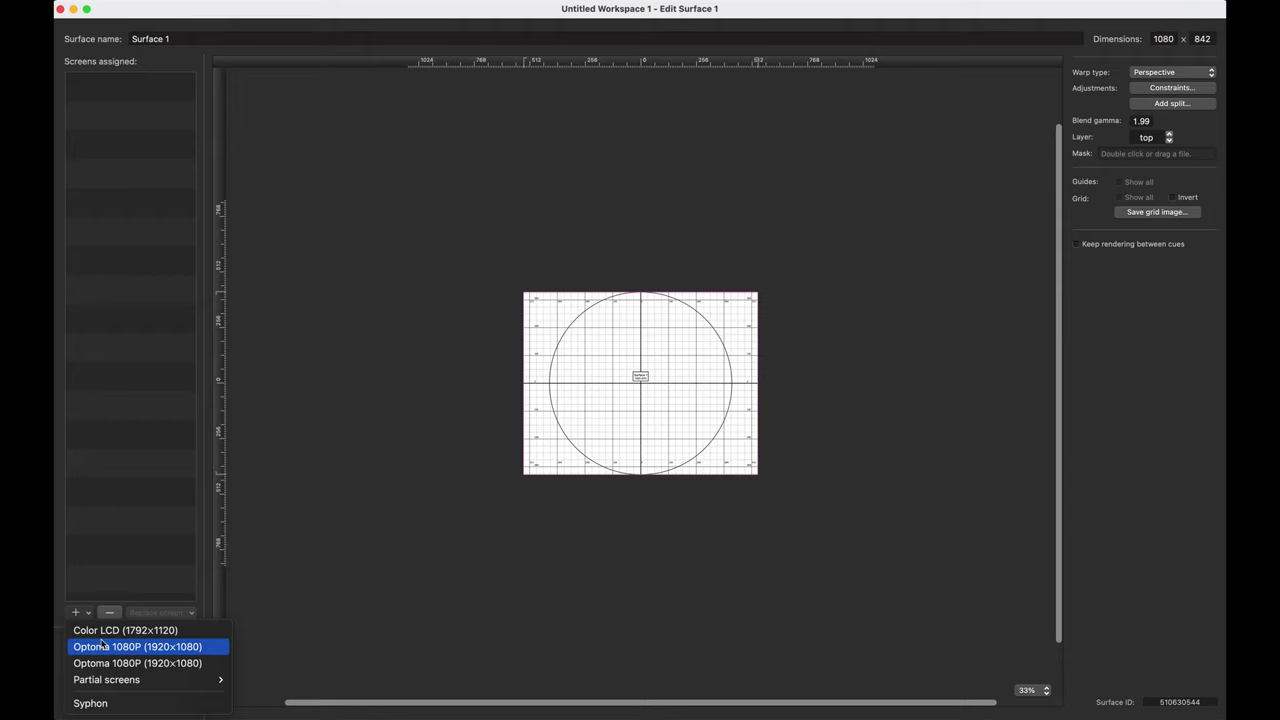
pyautogui.click(101, 647)
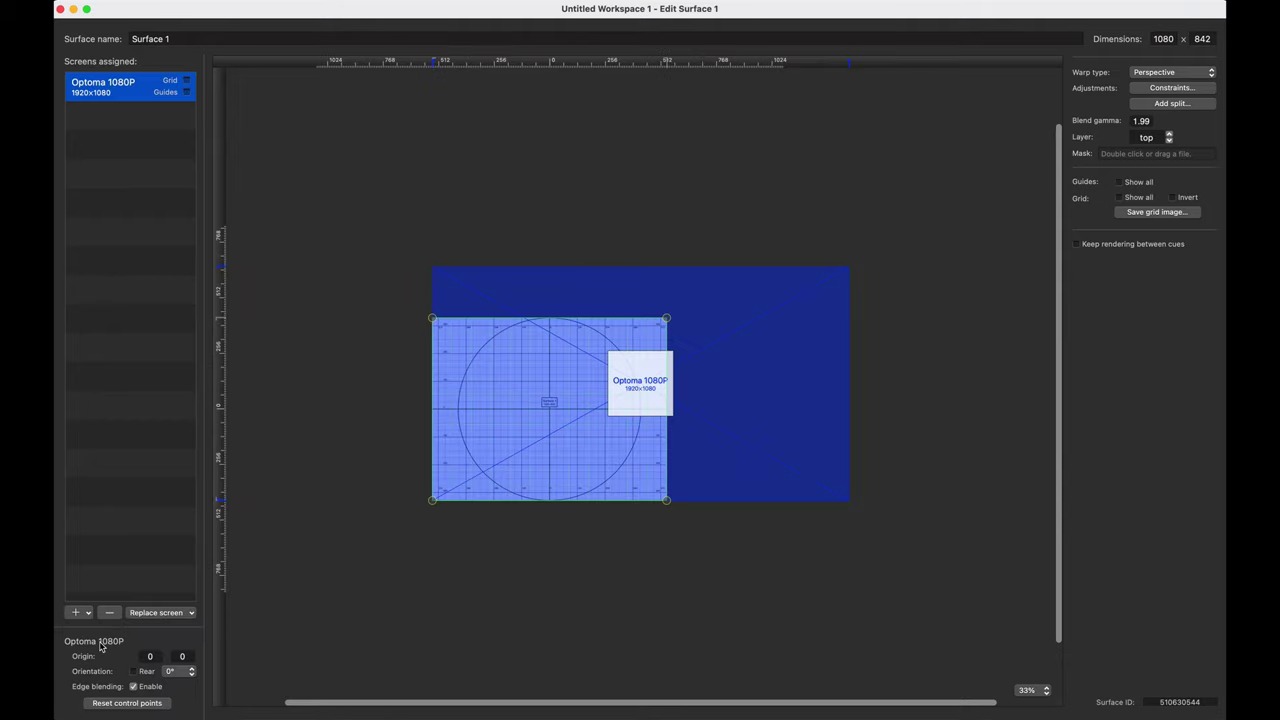
pyautogui.click(162, 246)
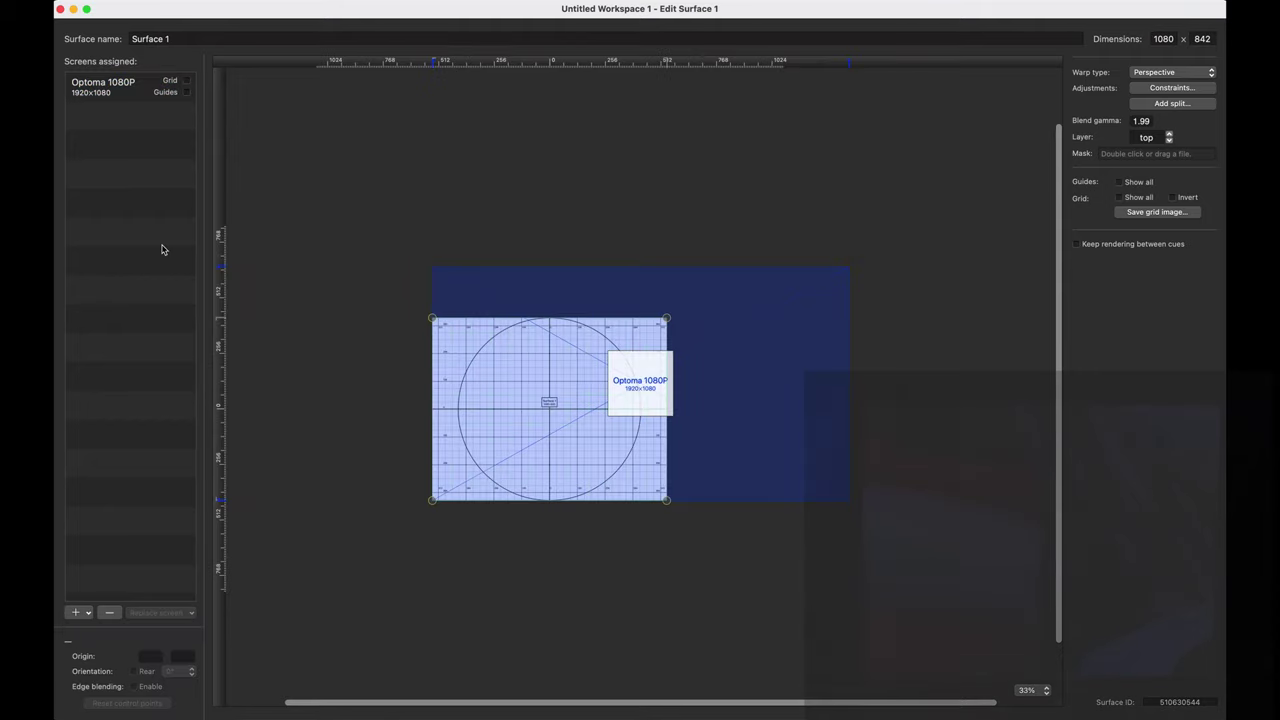
pyautogui.click(127, 91)
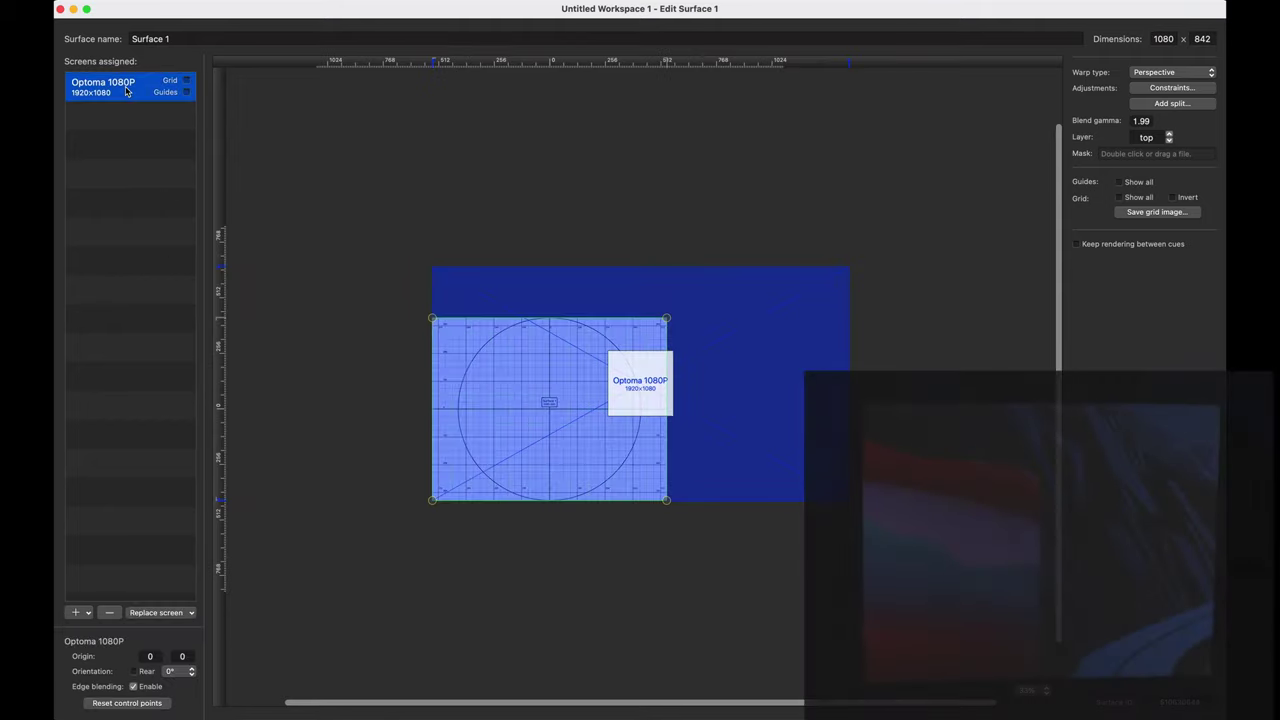
pyautogui.click(134, 687)
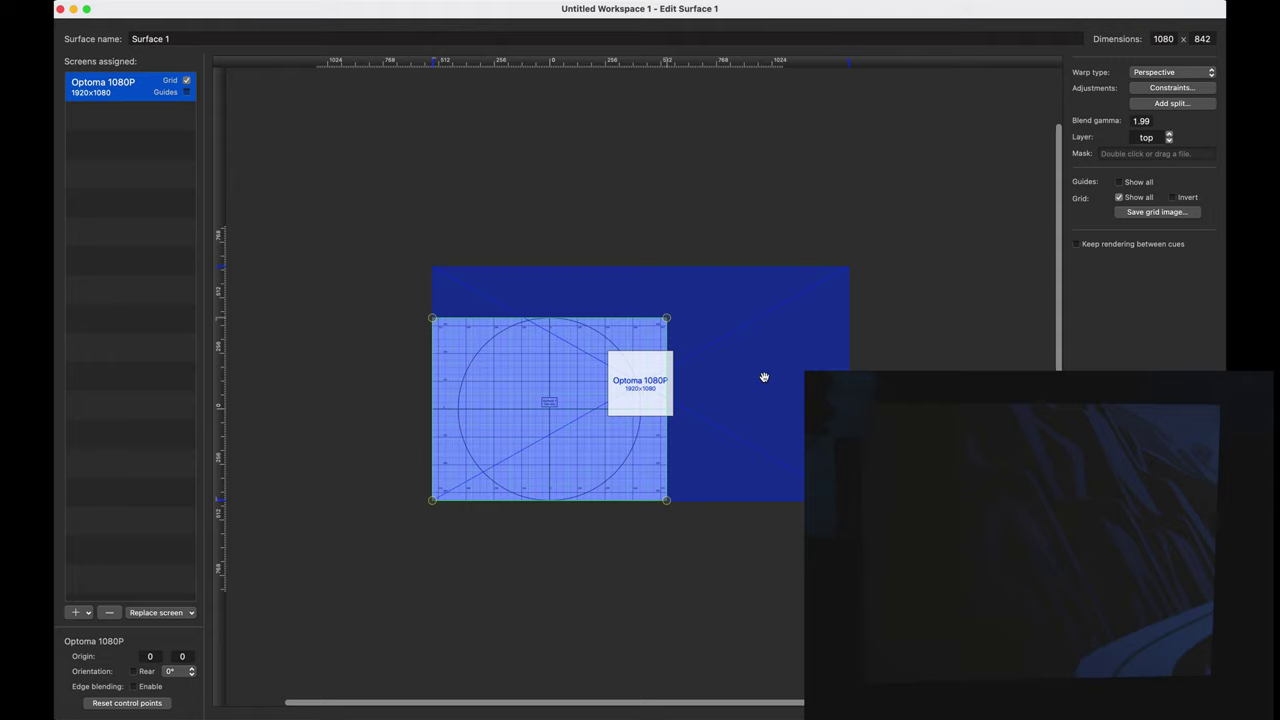
# Drag the Optoma 1080P screen left to origin -1349, -63 on the surface.
pyautogui.moveTo(663, 378); pyautogui.dragTo(371, 394)
pyautogui.hscroll(-3, 372, 396)
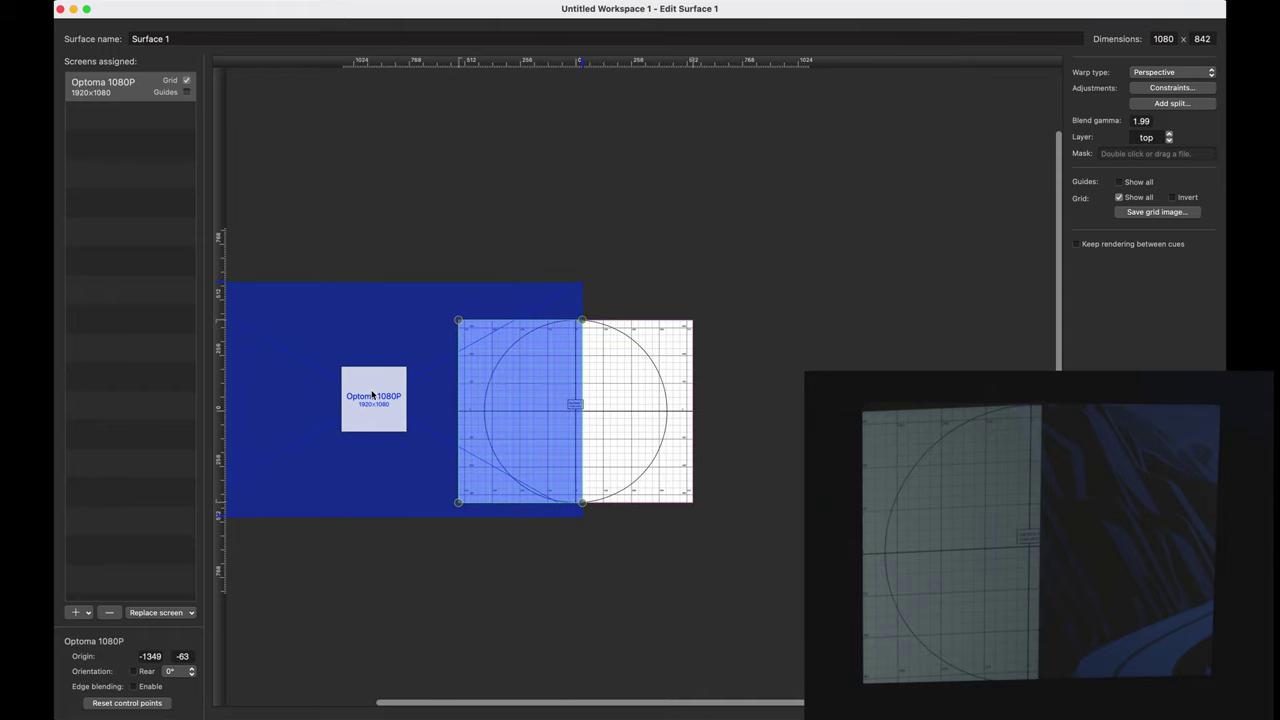
pyautogui.hscroll(-5, 681, 313)
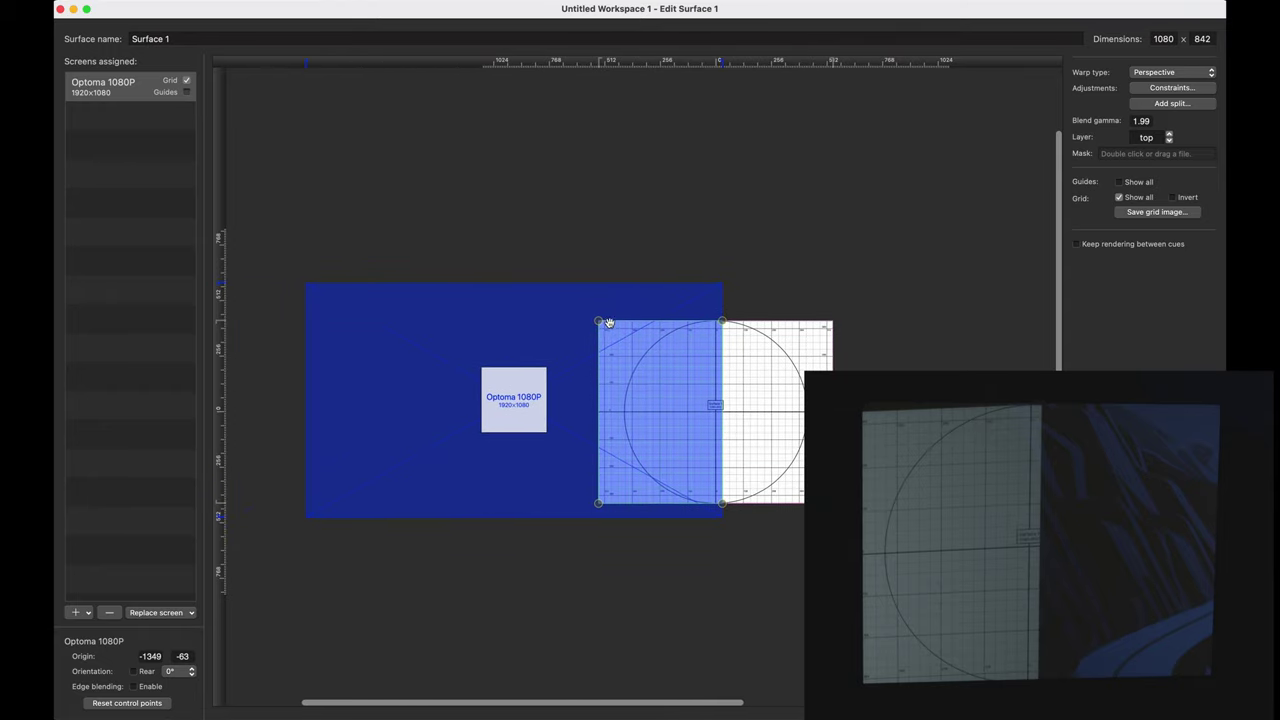
# Corner-pin the Optoma screen's four corners to align with the projected grid.
pyautogui.moveTo(600, 322)
pyautogui.mouseDown()
pyautogui.moveTo(617, 329)
pyautogui.moveTo(611, 316)
pyautogui.mouseUp()
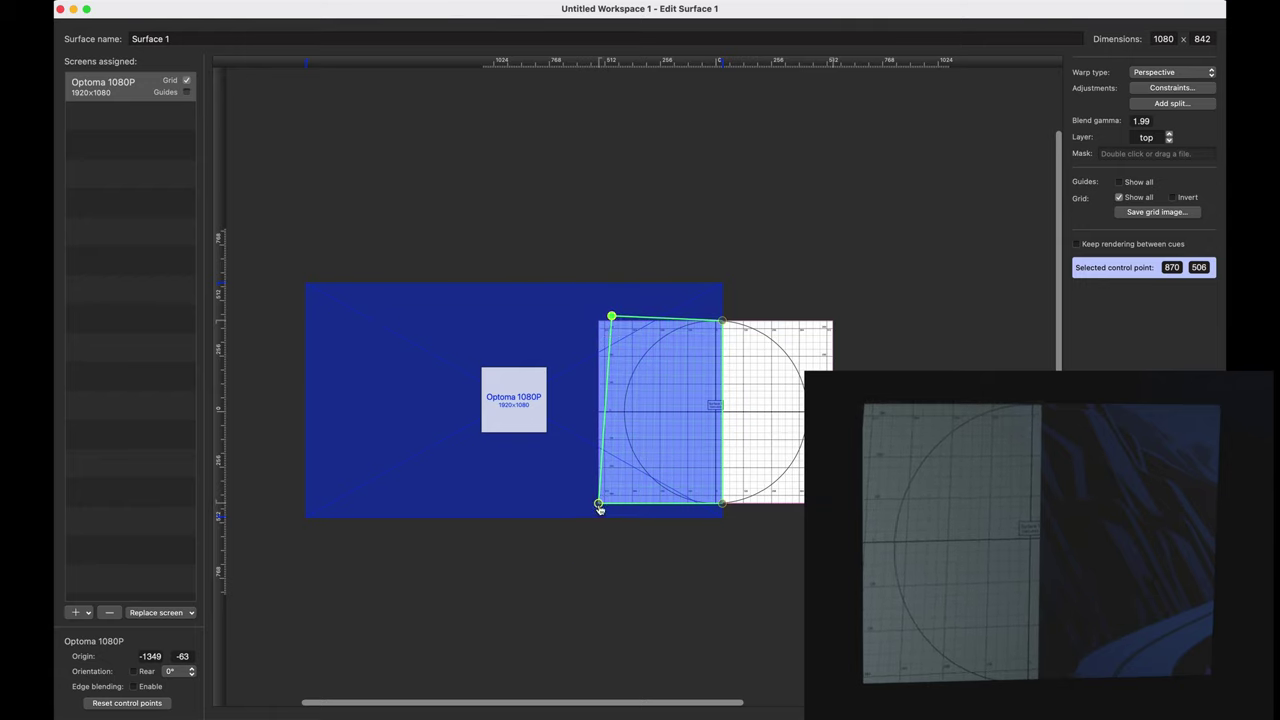
pyautogui.moveTo(598, 507); pyautogui.dragTo(610, 501)
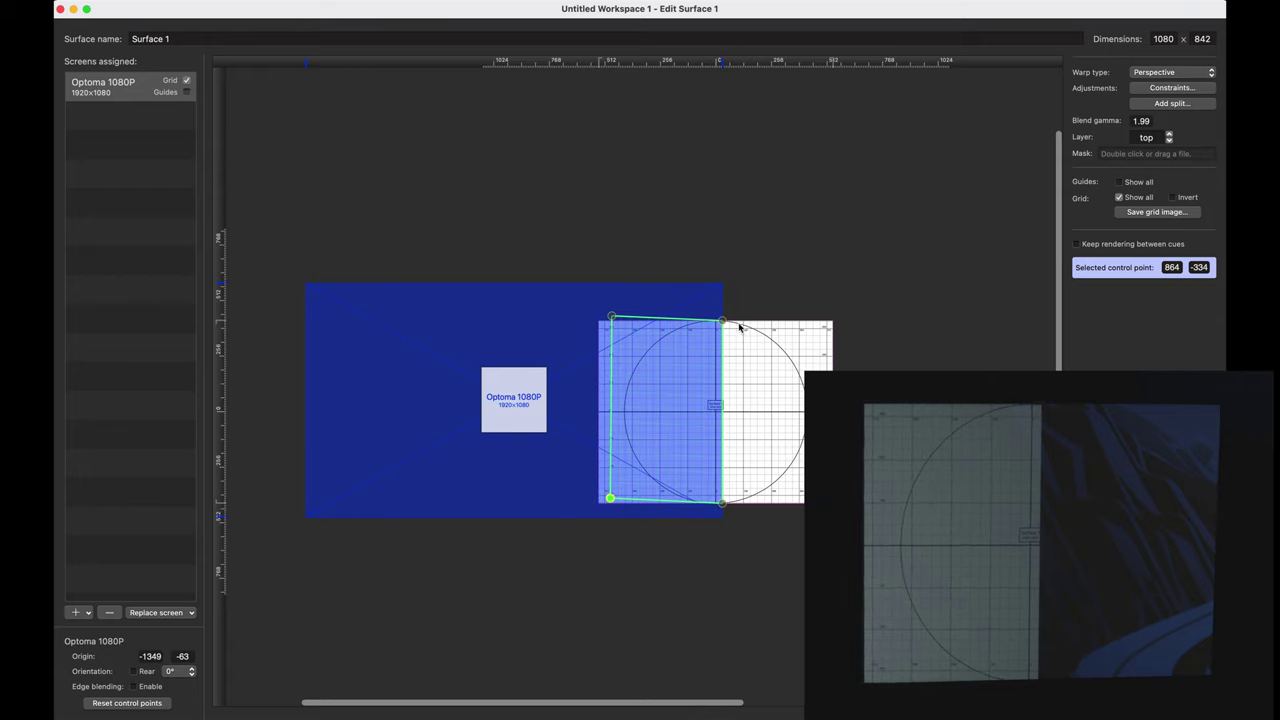
pyautogui.moveTo(723, 324); pyautogui.dragTo(724, 321)
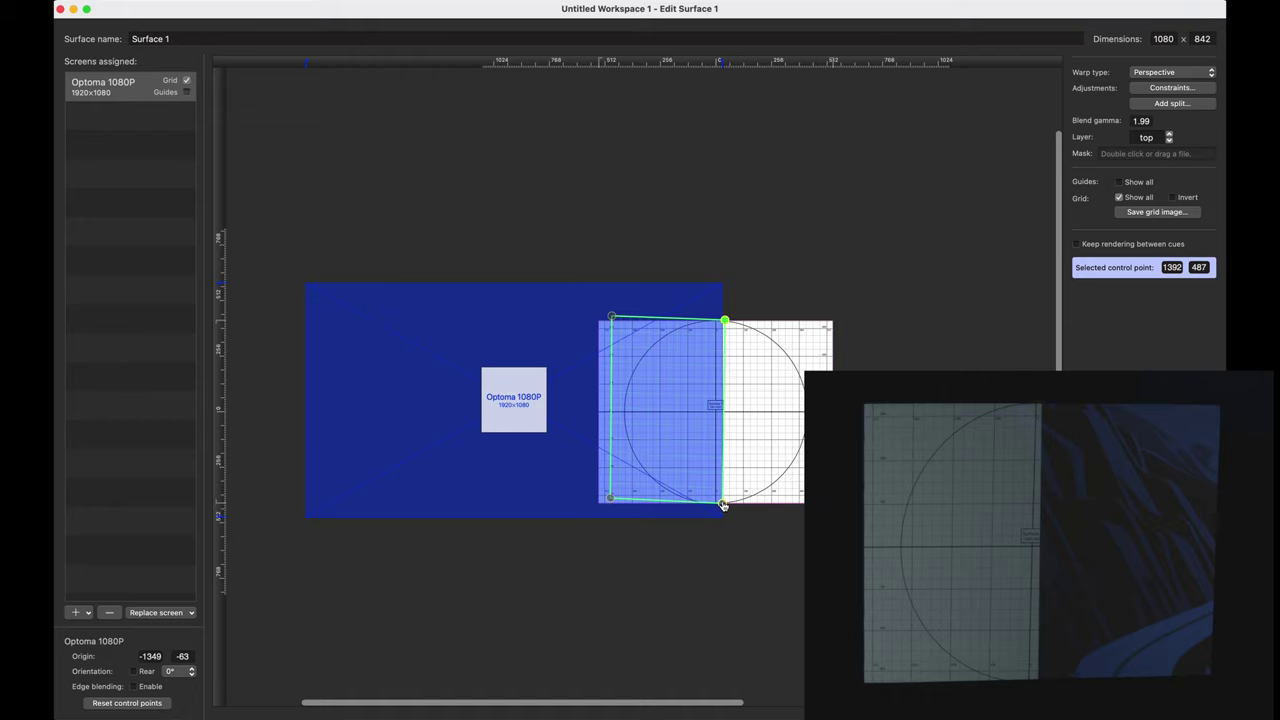
pyautogui.moveTo(723, 504); pyautogui.dragTo(728, 504)
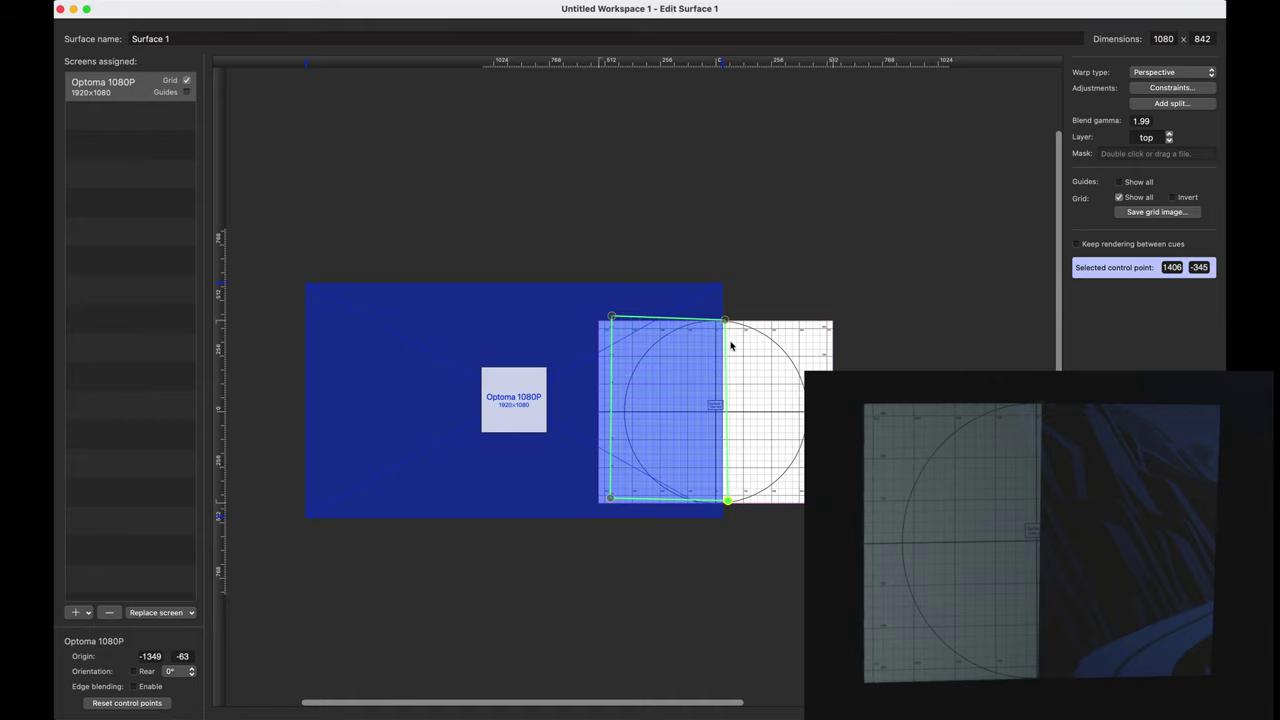
pyautogui.moveTo(728, 323); pyautogui.dragTo(728, 323)
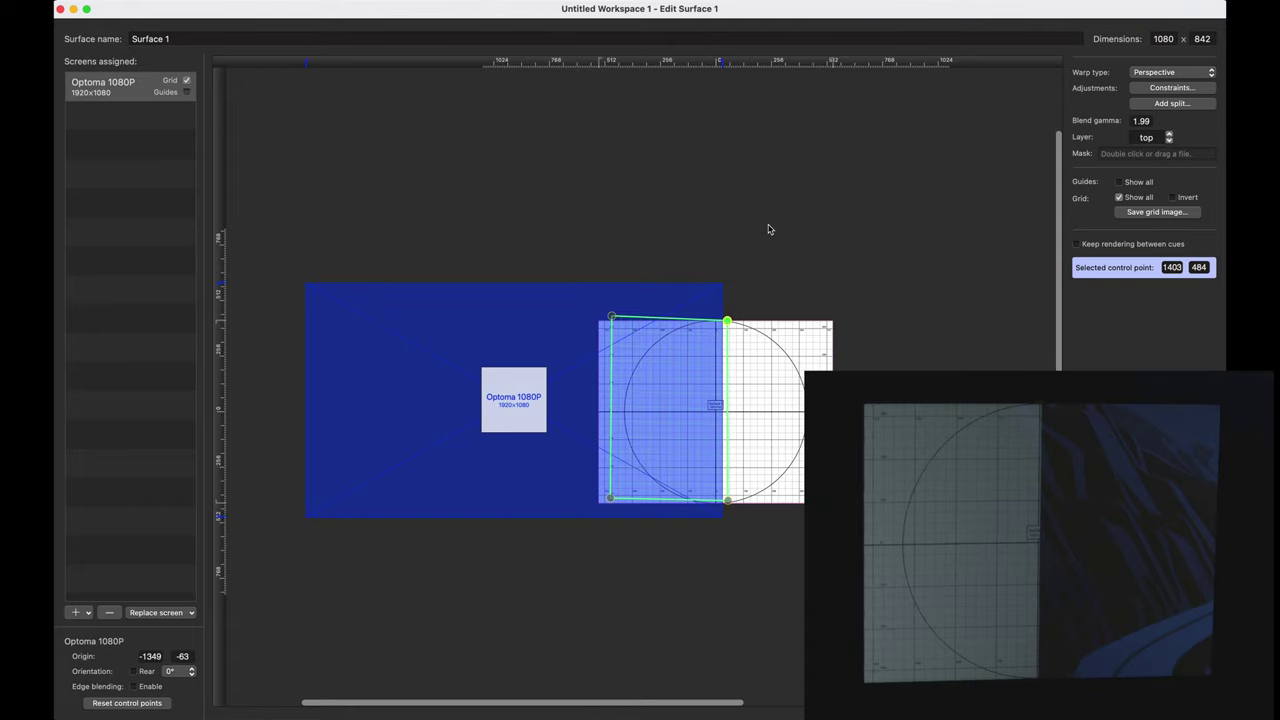
# Add a second Optoma 1080P screen, show its grid, and disable its edge blending.
pyautogui.click(153, 230)
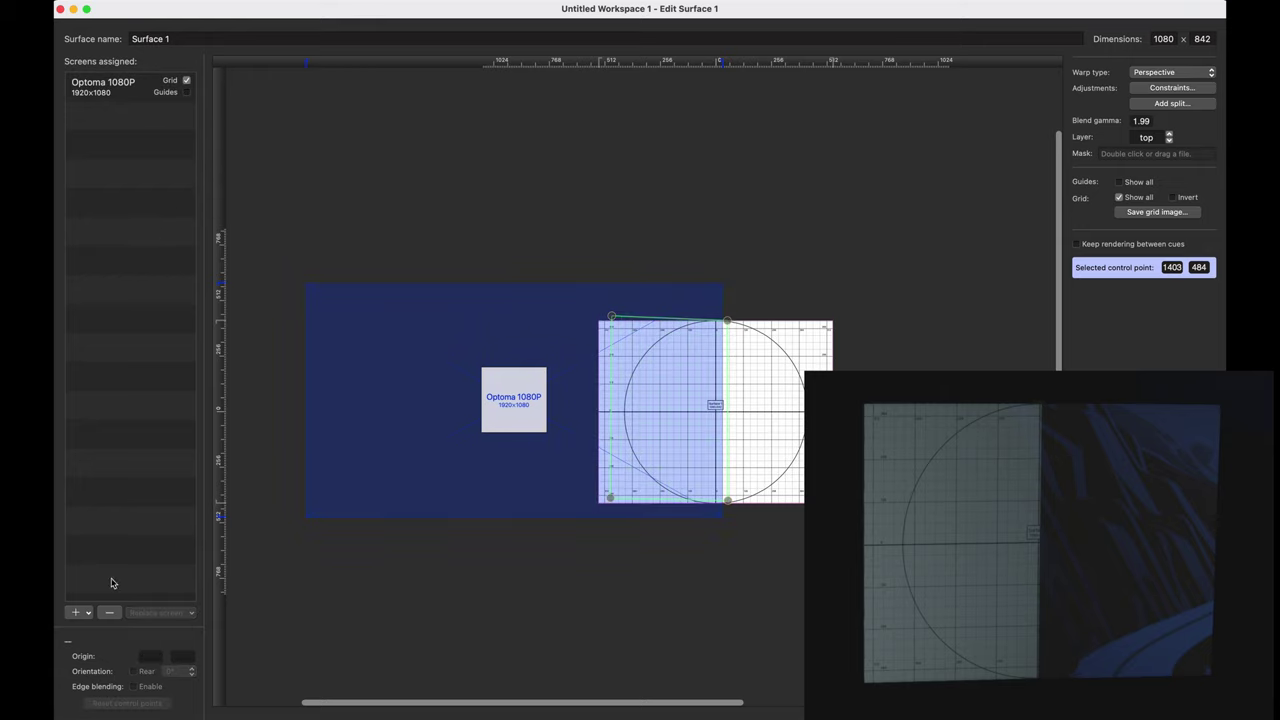
pyautogui.click(76, 613)
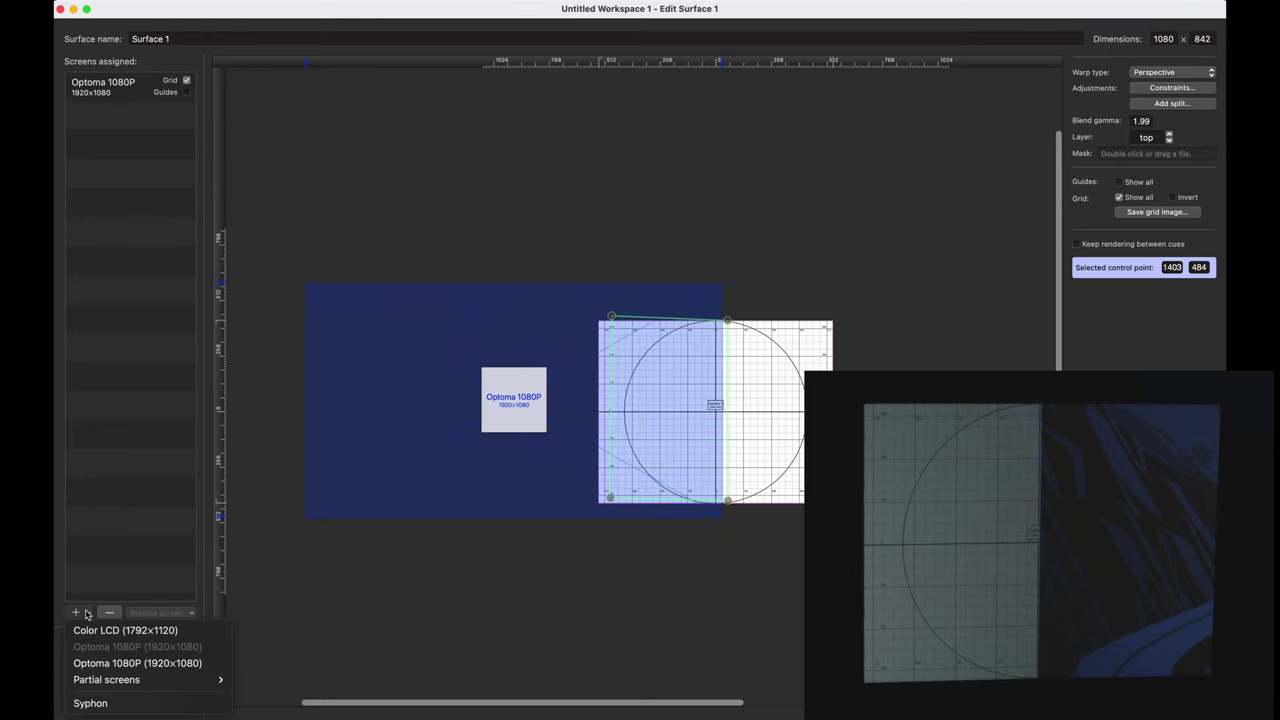
pyautogui.click(130, 664)
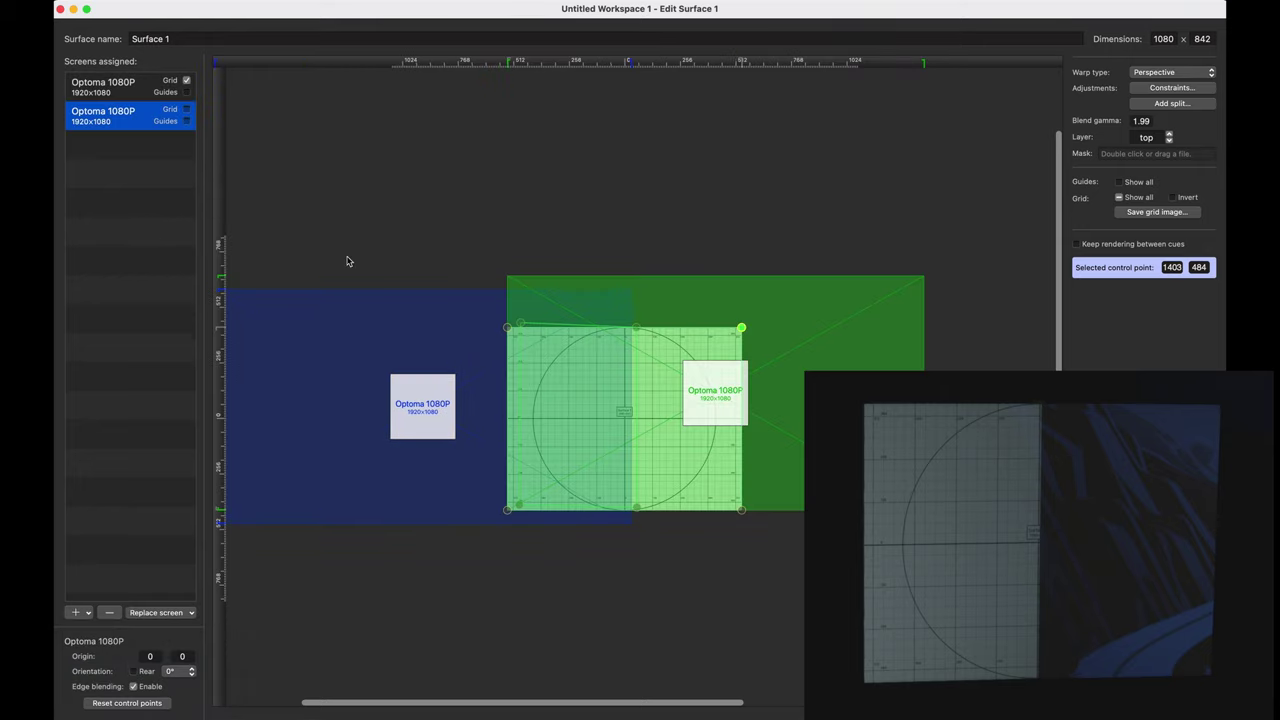
pyautogui.press('Escape')
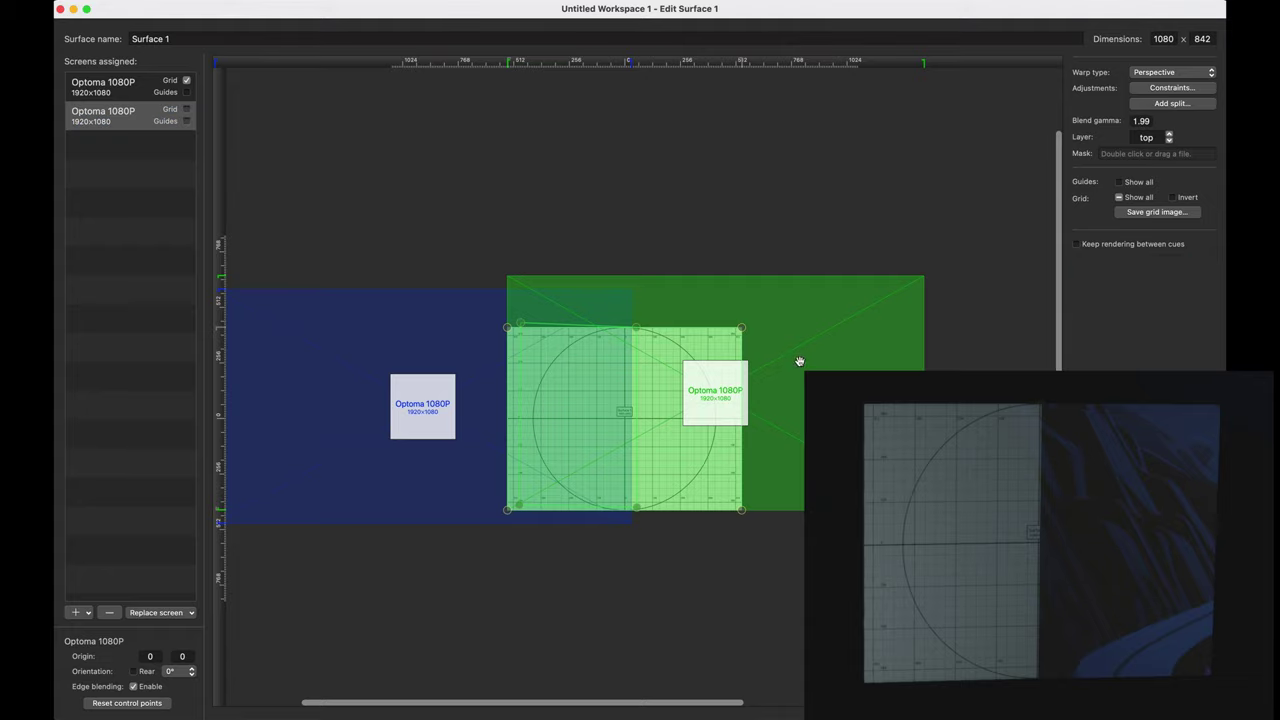
pyautogui.click(187, 110)
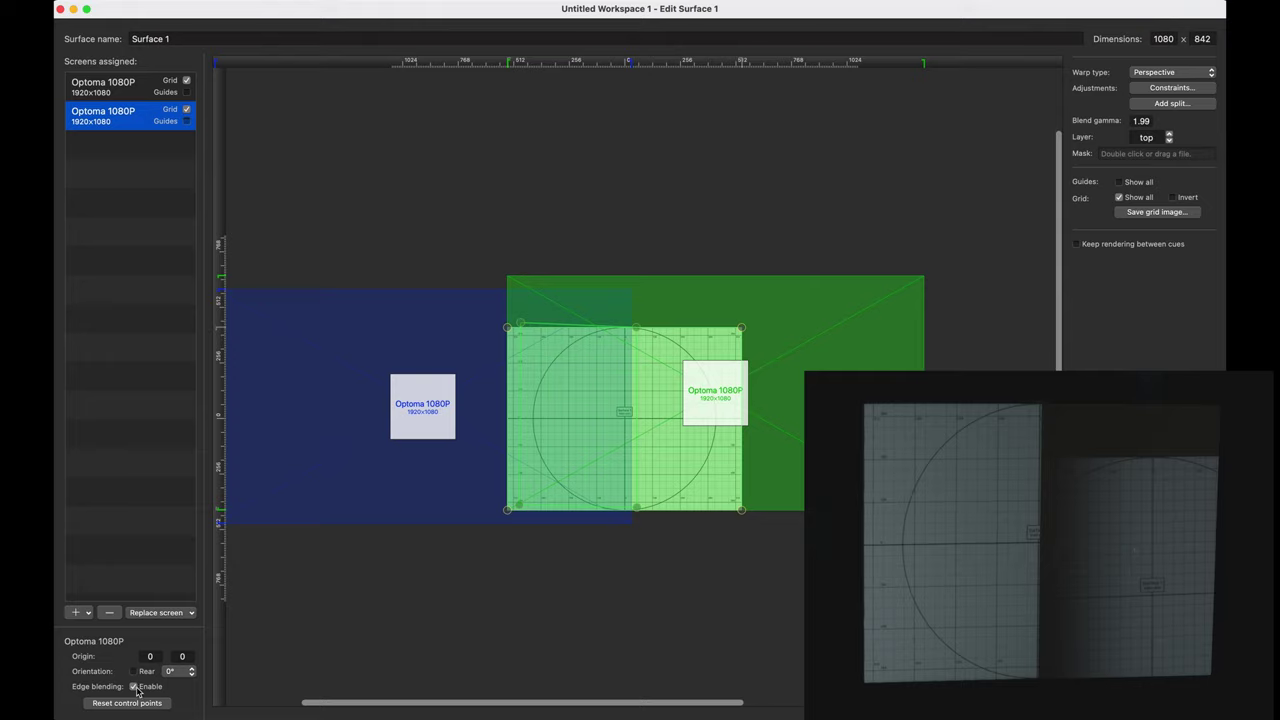
pyautogui.click(135, 687)
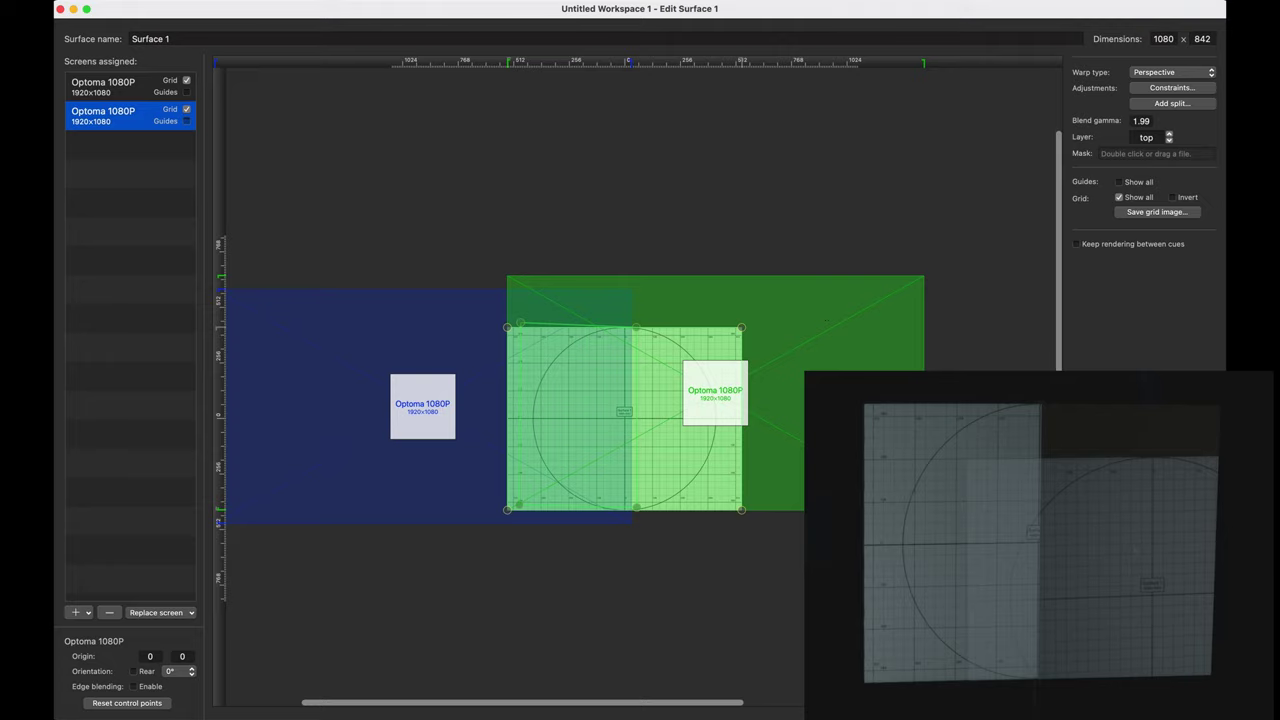
# Move the second screen to origin 325, -171 and nudge its top-right and bottom-right corners.
pyautogui.moveTo(830, 300); pyautogui.dragTo(897, 336)
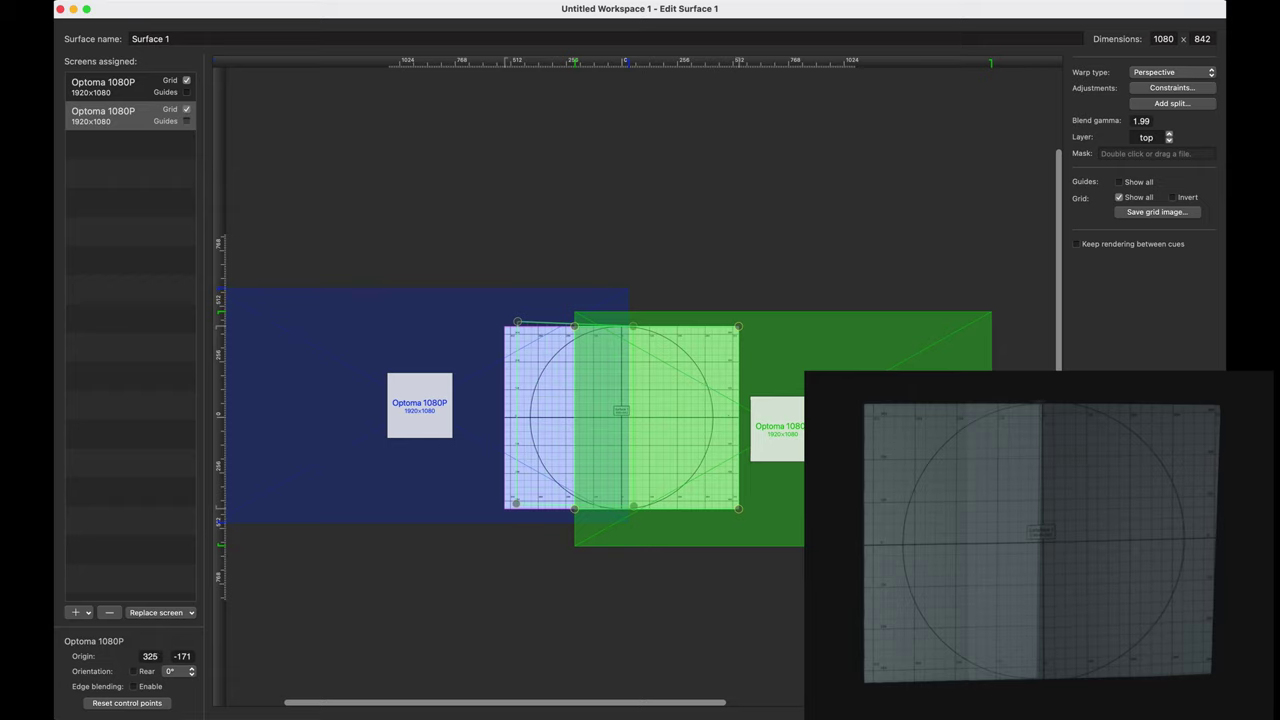
pyautogui.click(734, 332)
pyautogui.moveTo(731, 337); pyautogui.dragTo(735, 334)
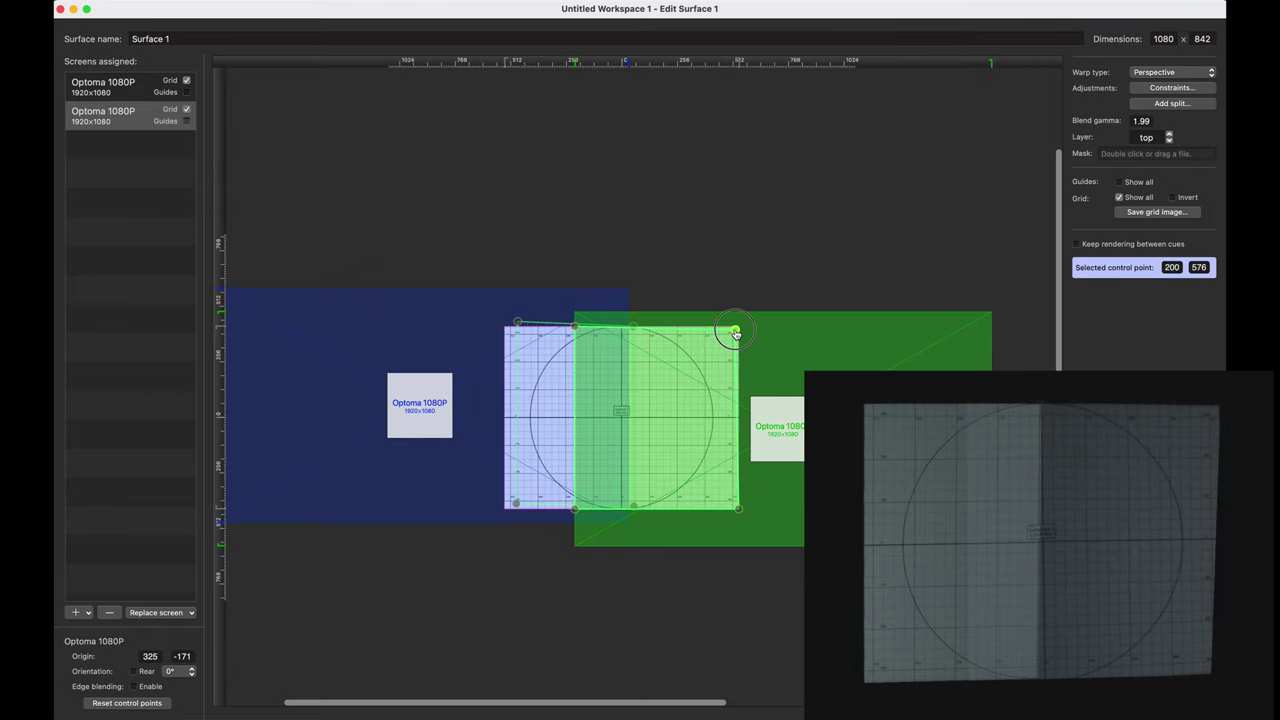
pyautogui.click(733, 506)
pyautogui.moveTo(731, 507); pyautogui.dragTo(731, 509)
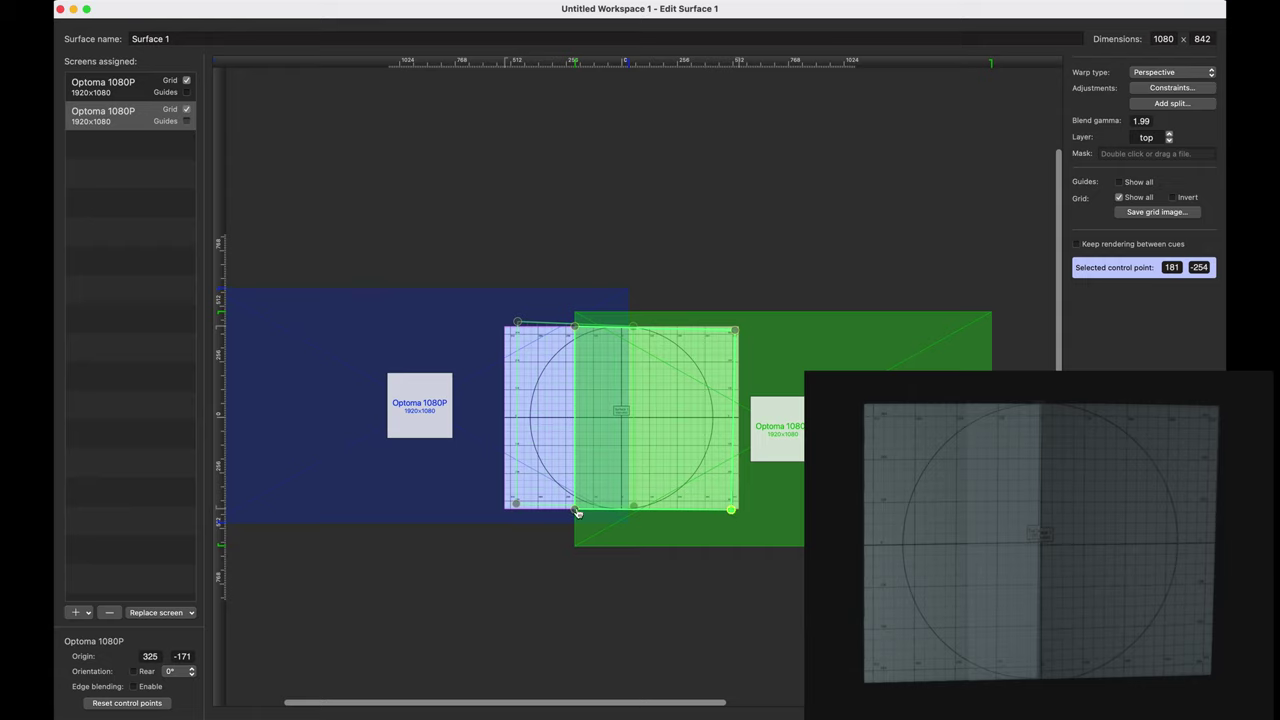
# Fine-tune the green screen's top-middle and bottom-middle points to line up the overlap.
pyautogui.moveTo(576, 511)
pyautogui.mouseDown()
pyautogui.moveTo(611, 475)
pyautogui.moveTo(577, 480)
pyautogui.moveTo(572, 508)
pyautogui.mouseUp()
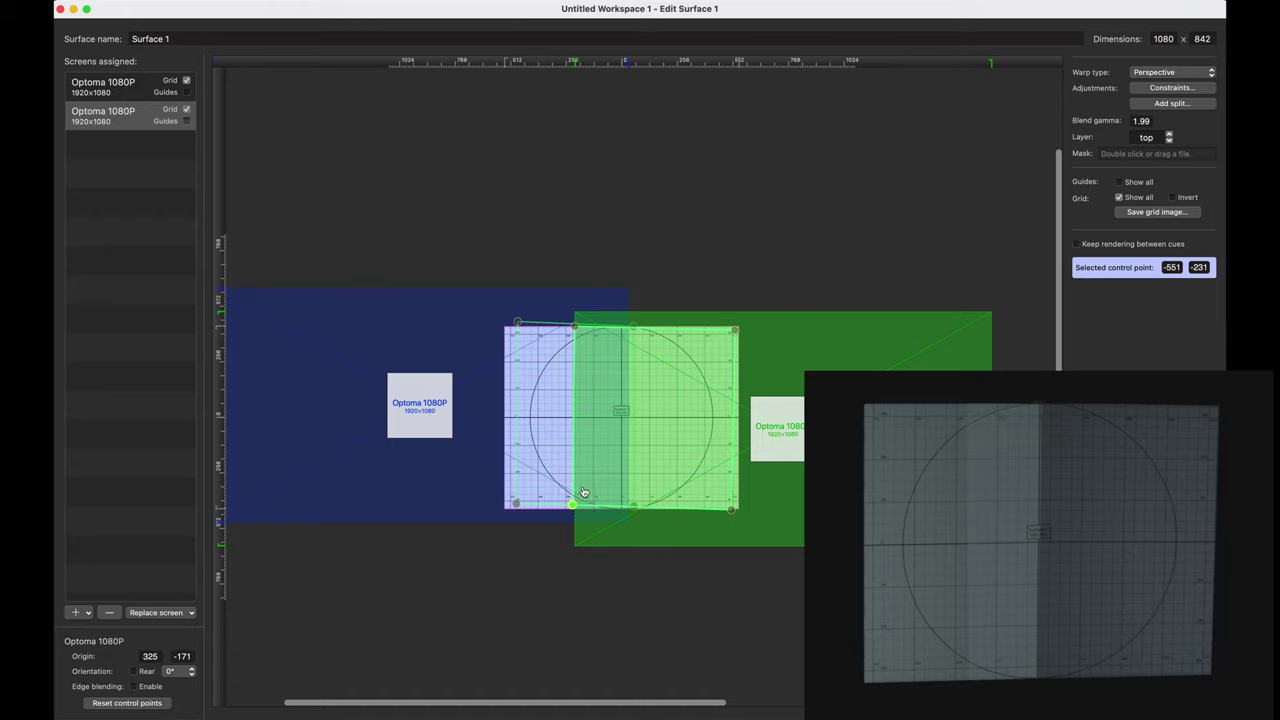
pyautogui.click(576, 330)
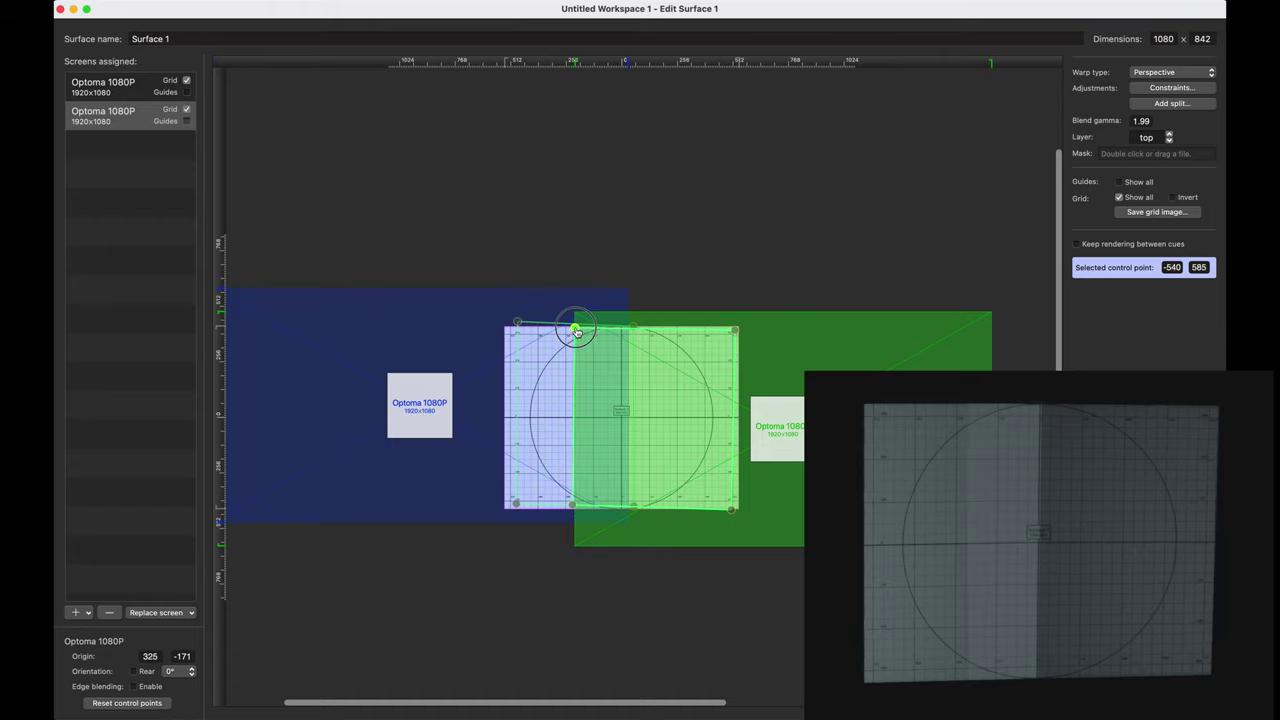
pyautogui.moveTo(576, 333); pyautogui.dragTo(576, 333)
pyautogui.moveTo(577, 331); pyautogui.dragTo(575, 328)
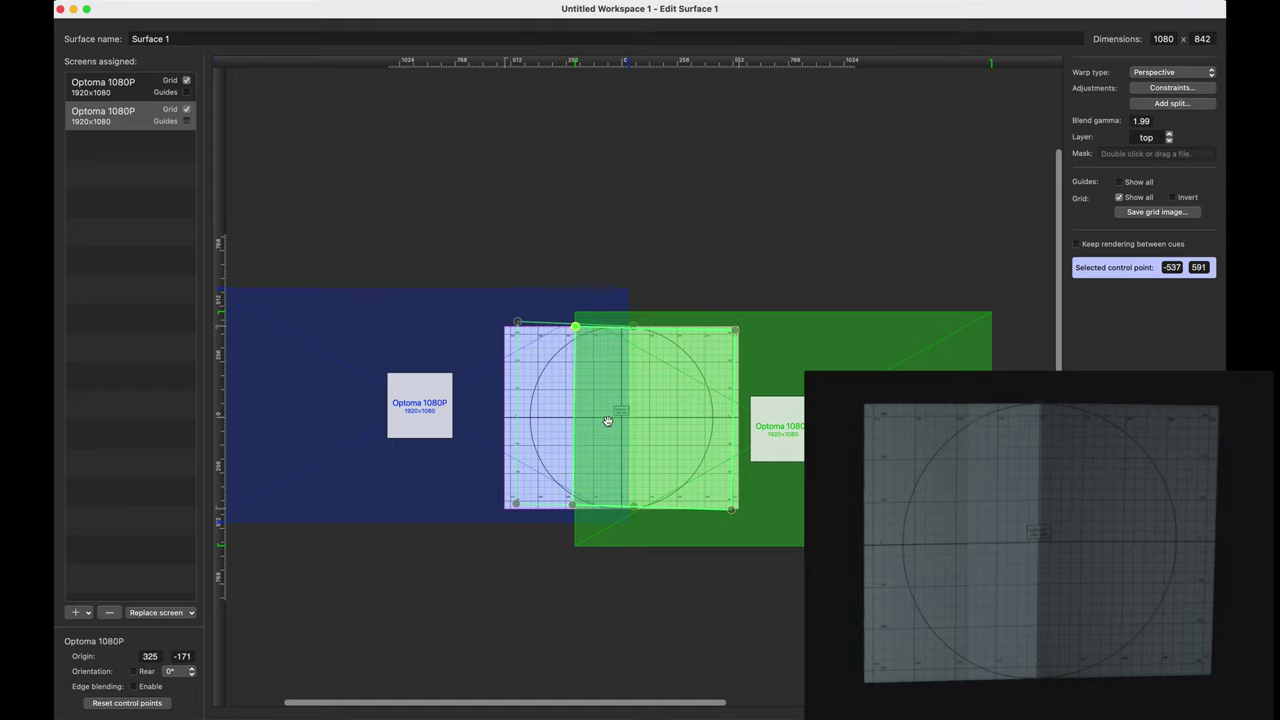
pyautogui.moveTo(574, 507); pyautogui.dragTo(571, 511)
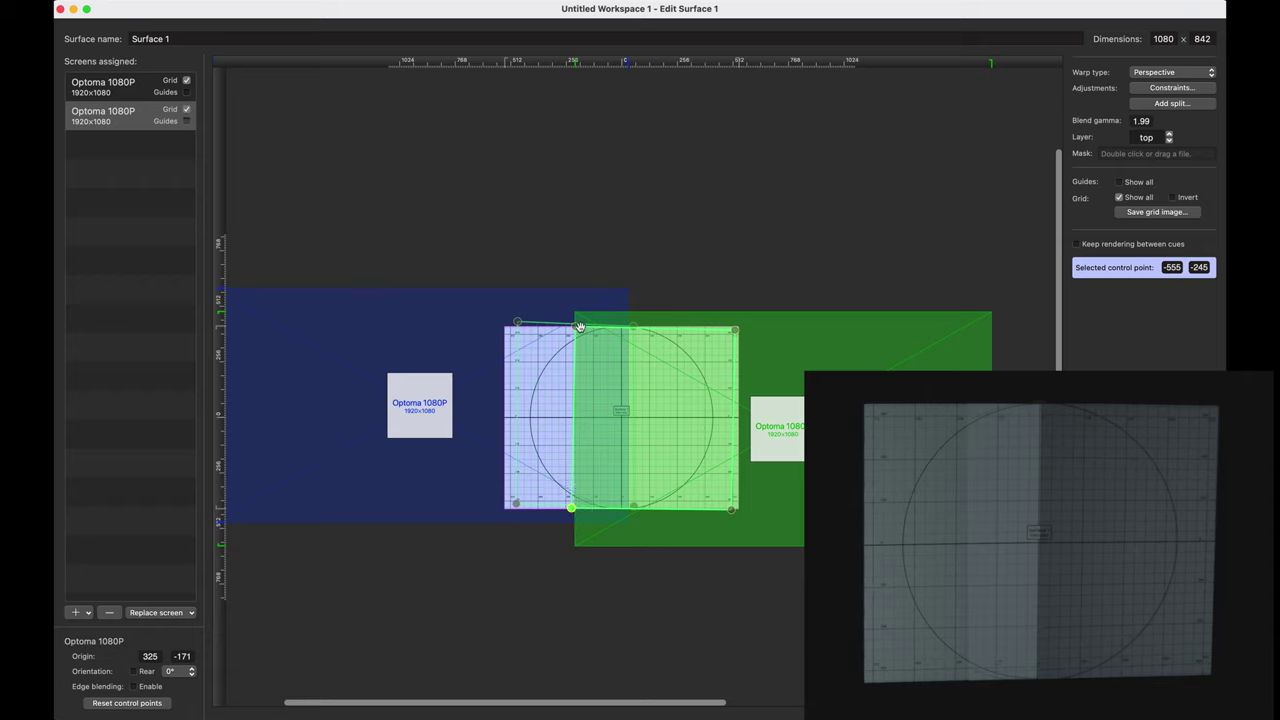
pyautogui.moveTo(576, 330); pyautogui.dragTo(575, 330)
pyautogui.moveTo(572, 509); pyautogui.dragTo(572, 509)
# Enable edge blending on the first Optoma screen and set its blend gamma to 1.65.
pyautogui.click(123, 94)
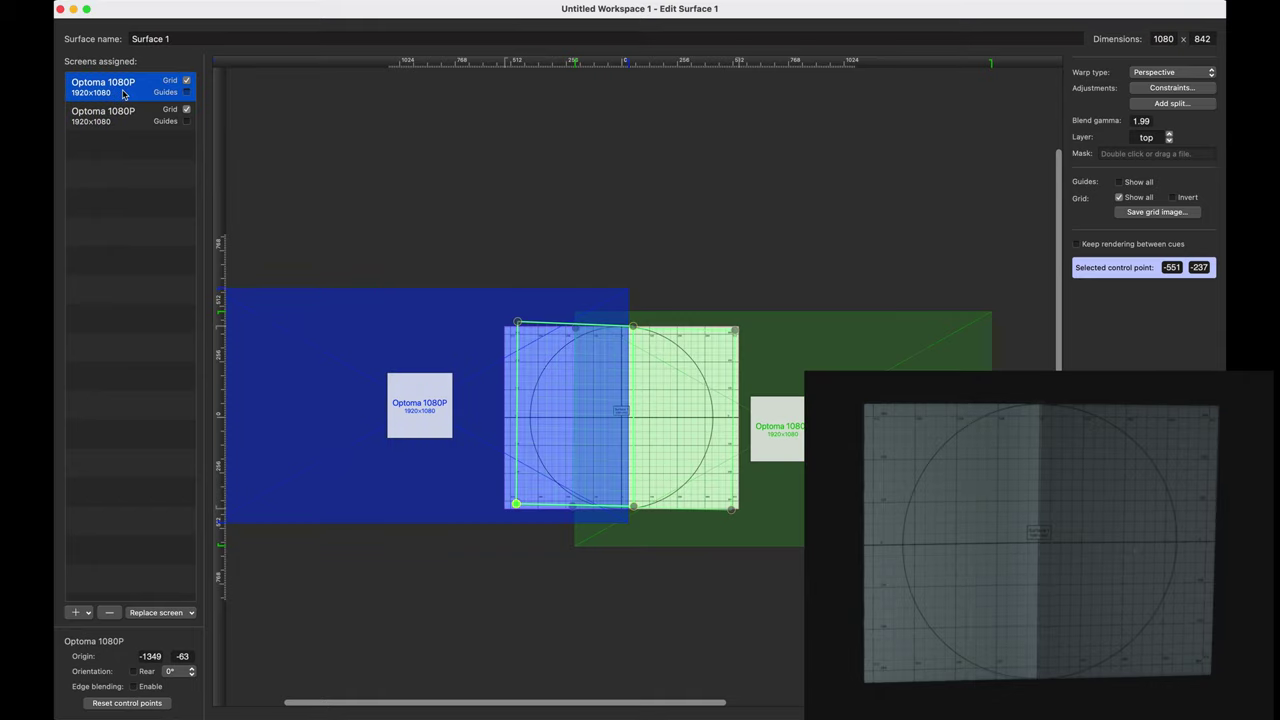
pyautogui.click(133, 686)
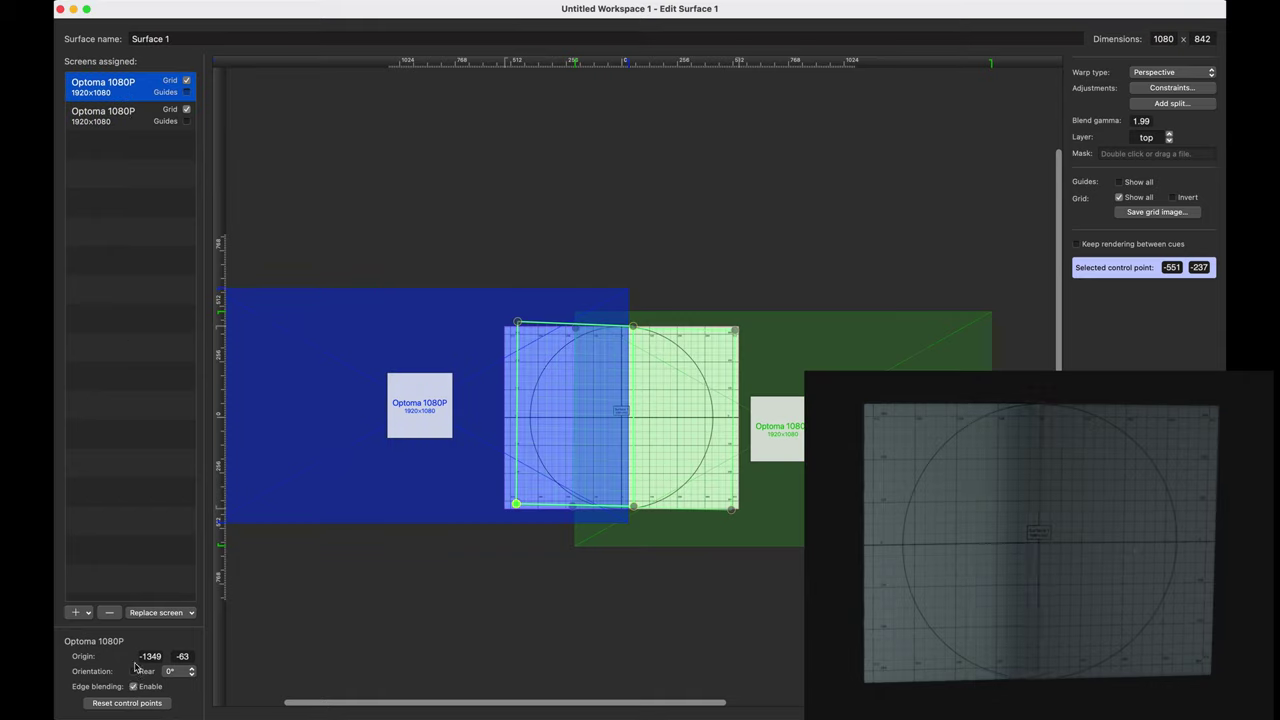
pyautogui.doubleClick(1141, 121)
pyautogui.write('1.65')
pyautogui.press('Return')
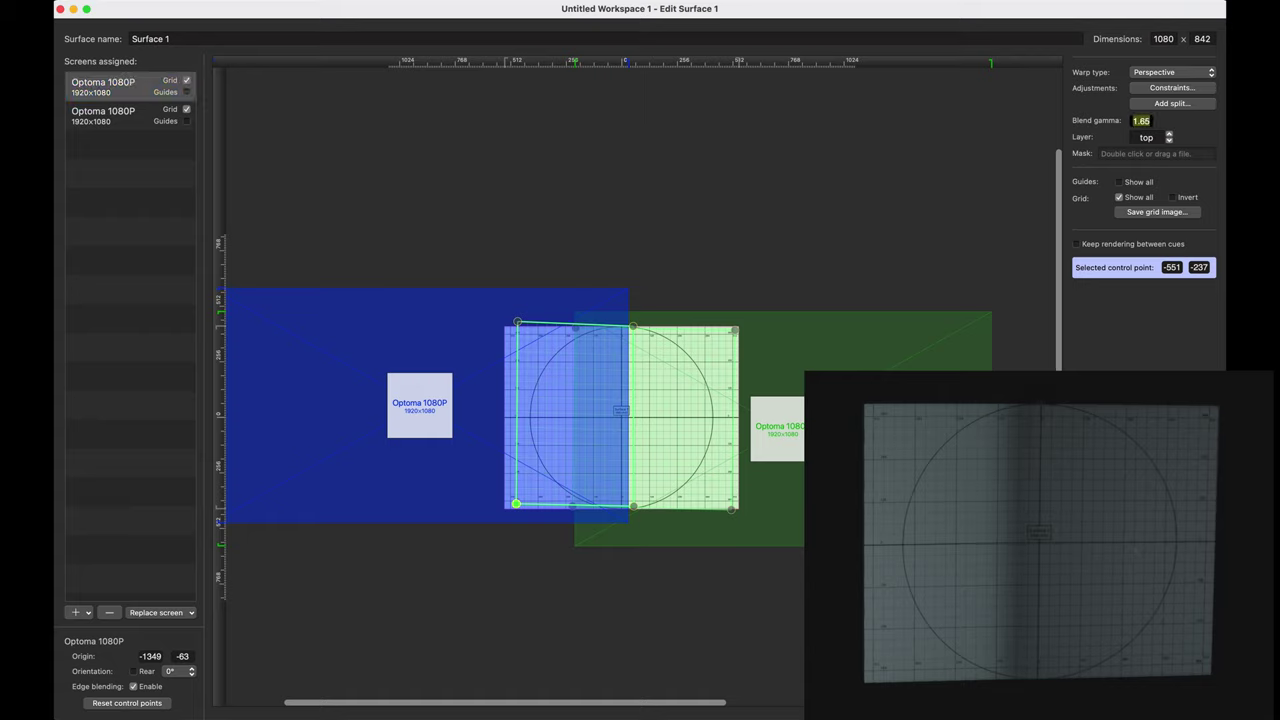
# Try blend gamma values 1.21, 1.08, 4.22 and 5, then step it to 4.18.
pyautogui.press('BackSpace')
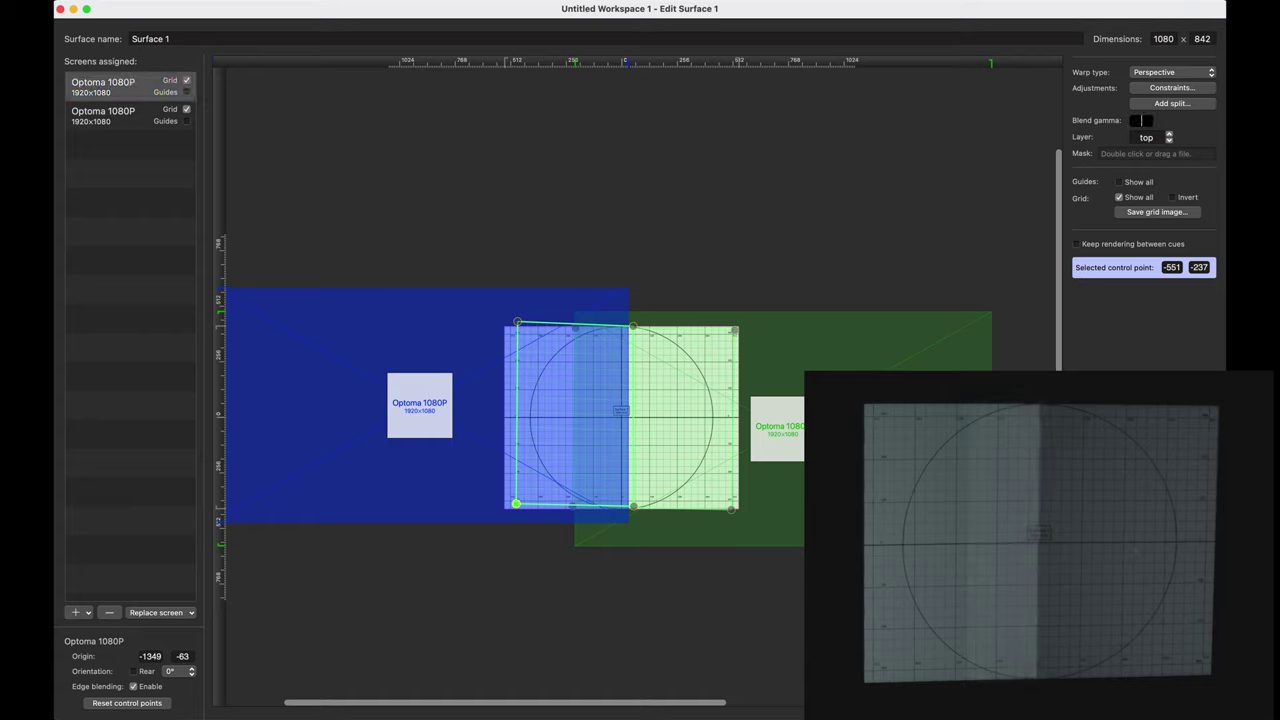
pyautogui.write('1.21')
pyautogui.press('Return')
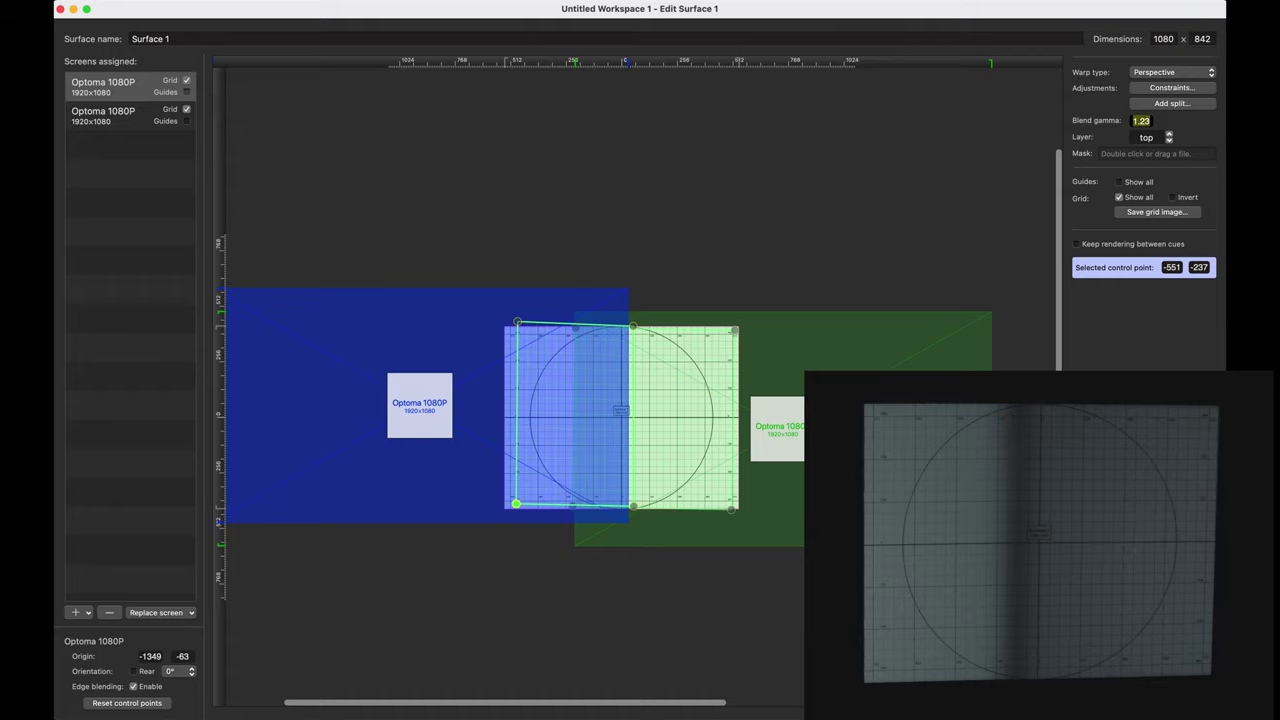
pyautogui.write('1.08')
pyautogui.press('Return')
pyautogui.write('4.22')
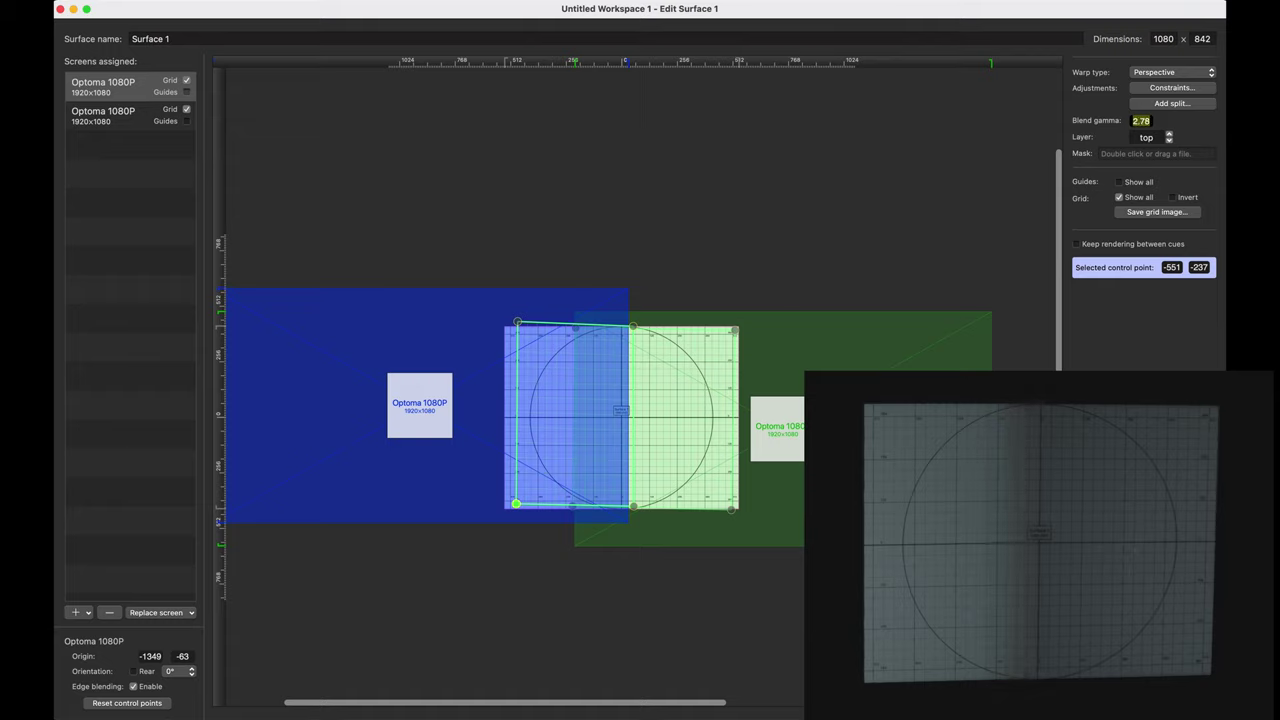
pyautogui.press('Return')
pyautogui.write('5')
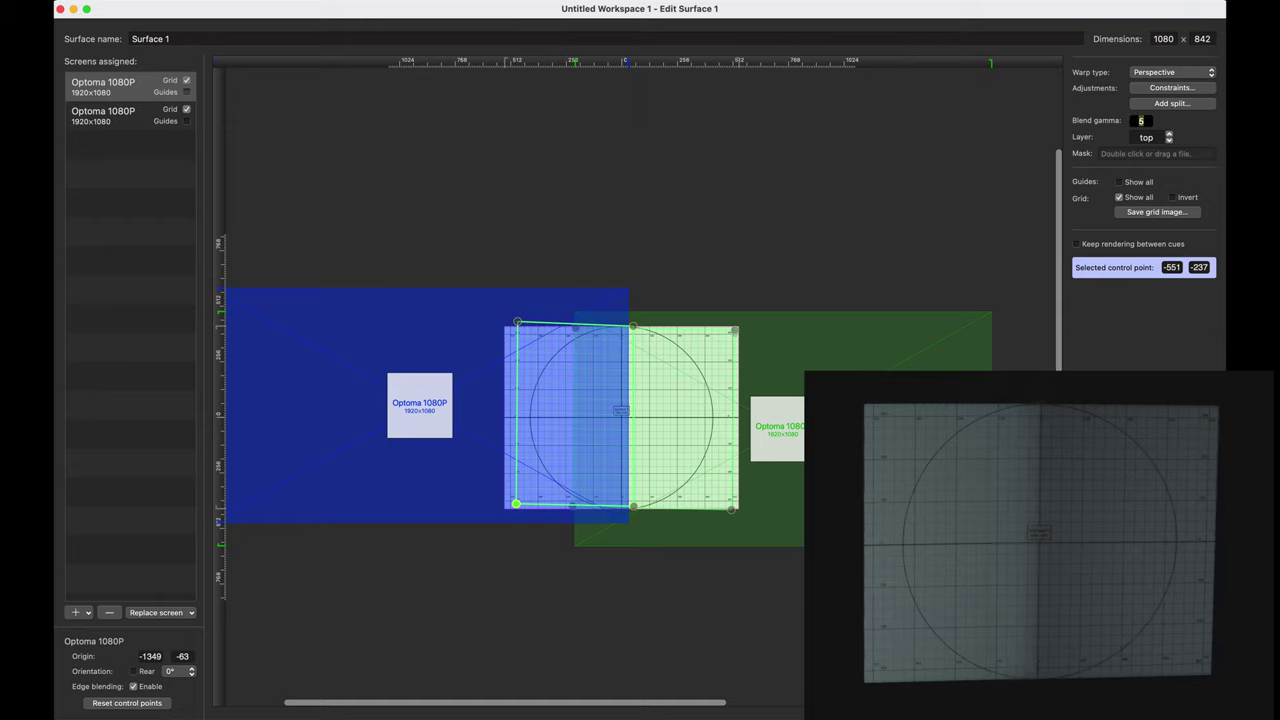
pyautogui.press('Return')
pyautogui.press('Up')
pyautogui.press('Up')
pyautogui.press('Up')
pyautogui.press('Up')
pyautogui.press('Up')
pyautogui.press('Down')
pyautogui.press('Down')
pyautogui.press('Up')
pyautogui.press('Up')
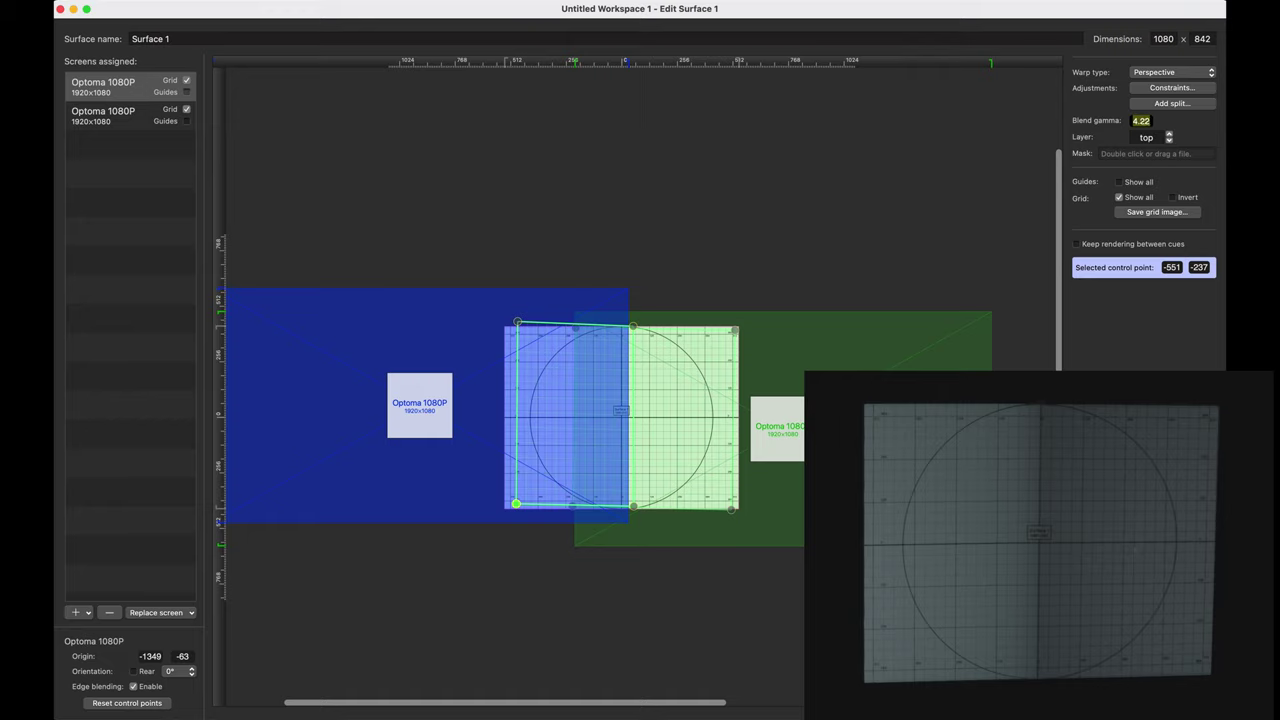